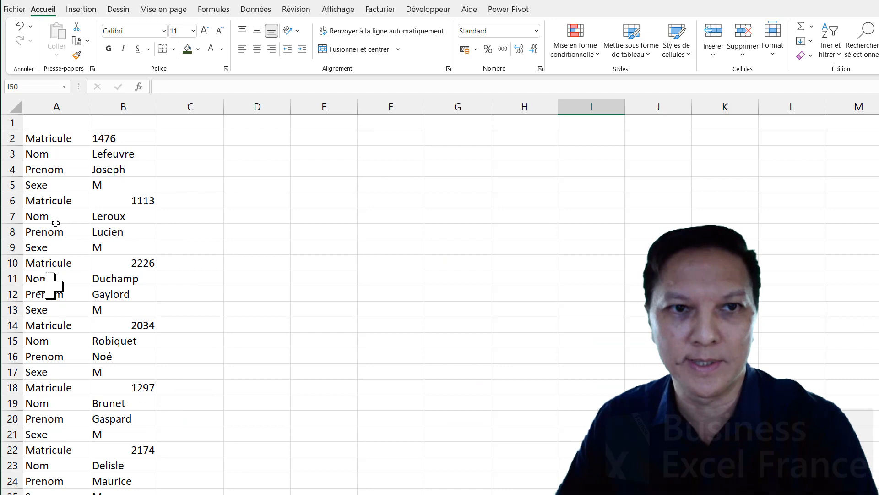
Load the range A2:B45 into the Power Query editor as a table without headers
{"action": "left_click", "coordinate": [56, 222]}
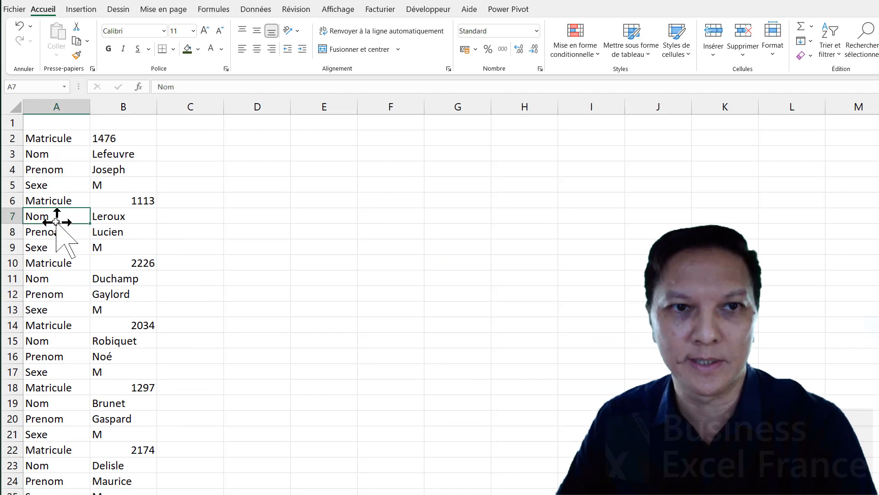
{"action": "left_click", "coordinate": [256, 11]}
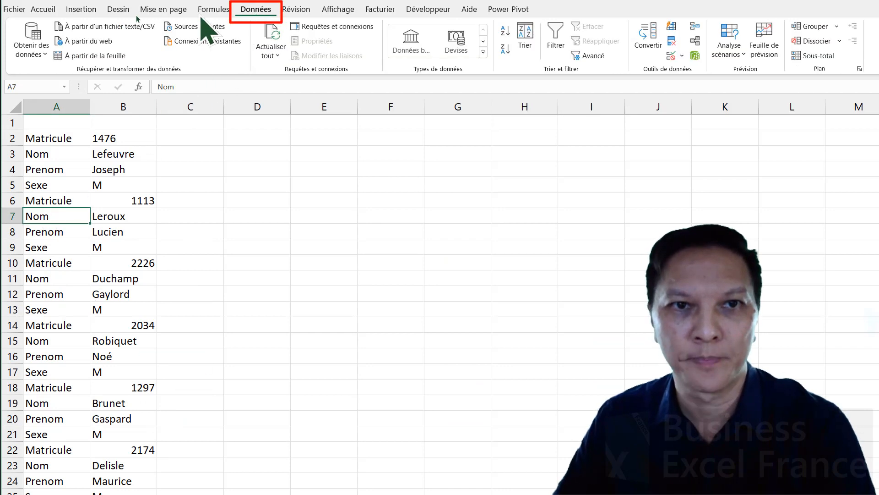
{"action": "left_click", "coordinate": [76, 59]}
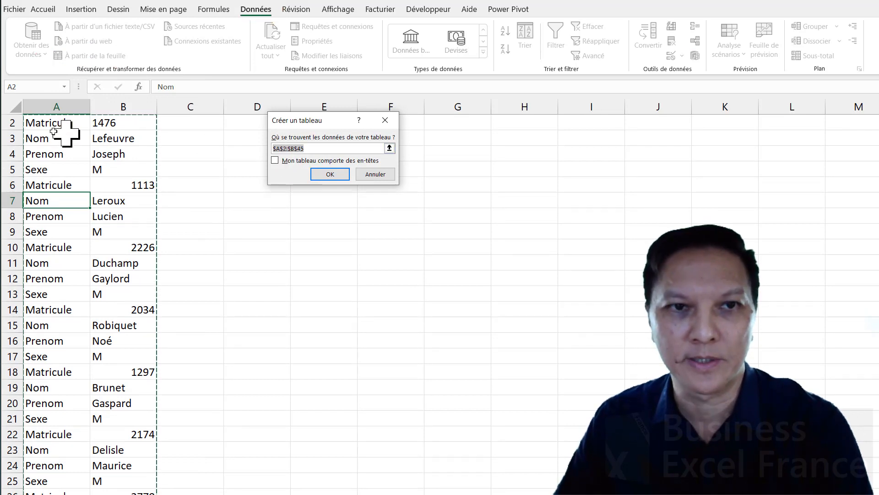
{"action": "scroll", "coordinate": [440, 304], "scroll_direction": "down", "scroll_amount": 7}
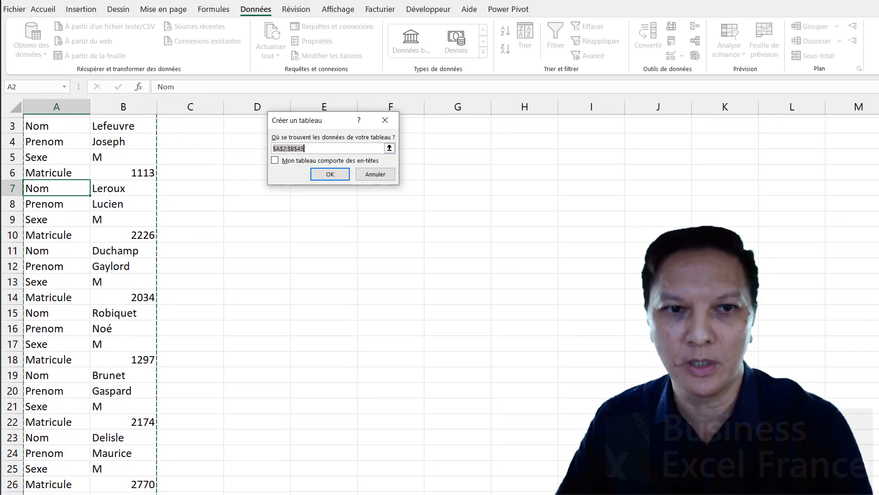
{"action": "scroll", "coordinate": [439, 305], "scroll_direction": "up", "scroll_amount": 6}
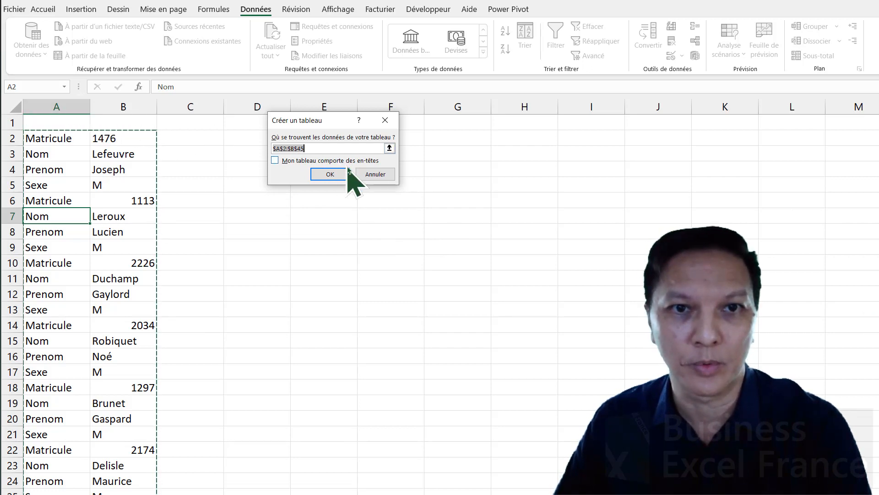
{"action": "left_click", "coordinate": [330, 176]}
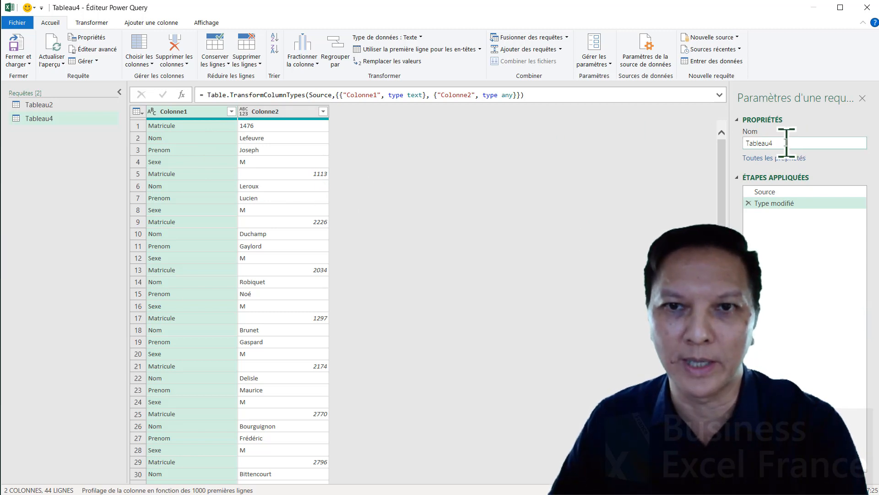
Rename the query as Matricules
{"action": "left_click_drag", "start_coordinate": [784, 142], "coordinate": [747, 142]}
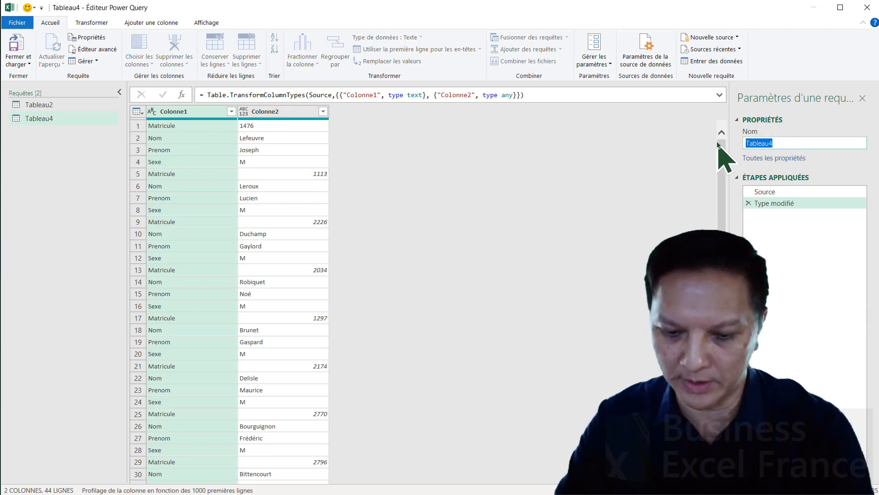
{"action": "type", "text": "Tab"}
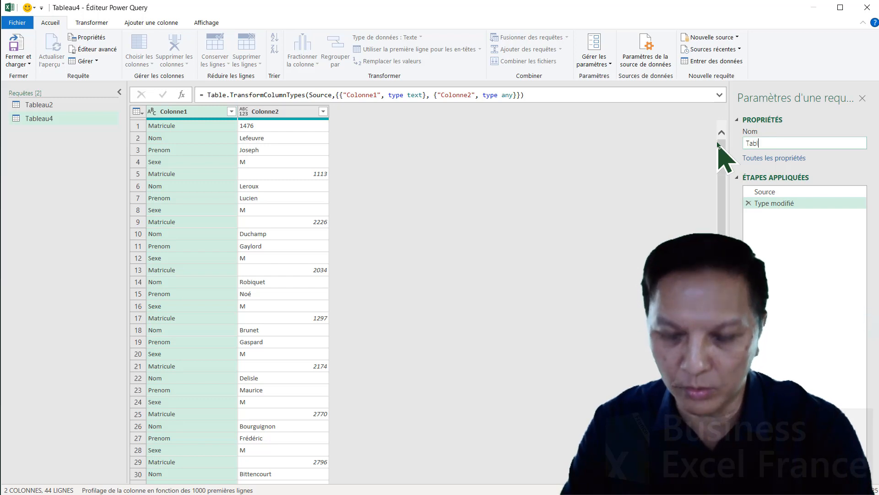
{"action": "type", "text": "l"}
{"action": "key", "text": "BackSpace"}
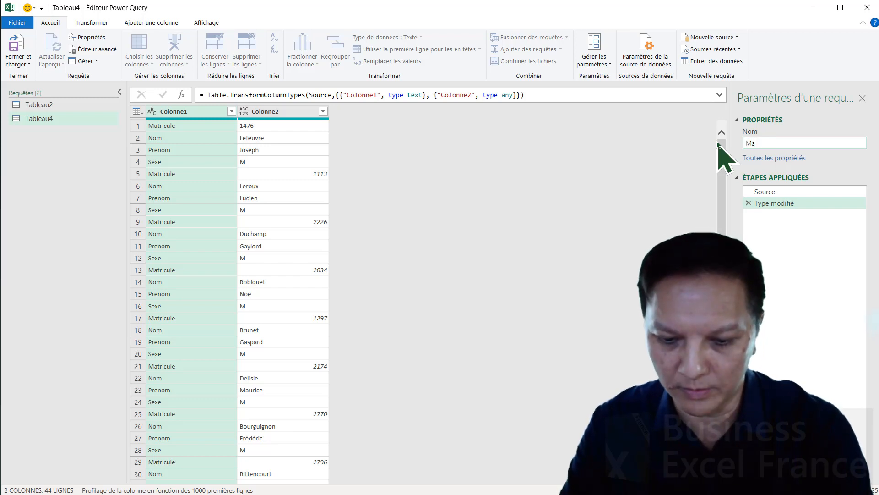
{"action": "type", "text": "Matricules"}
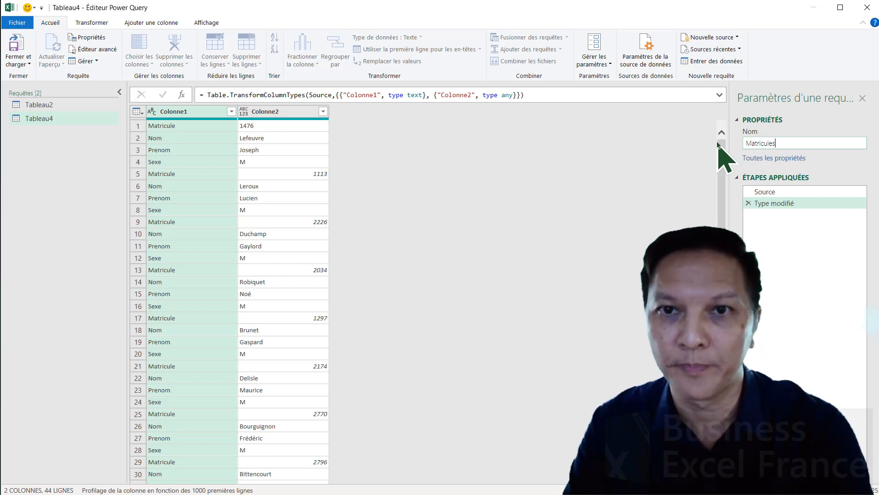
{"action": "key", "text": "Return"}
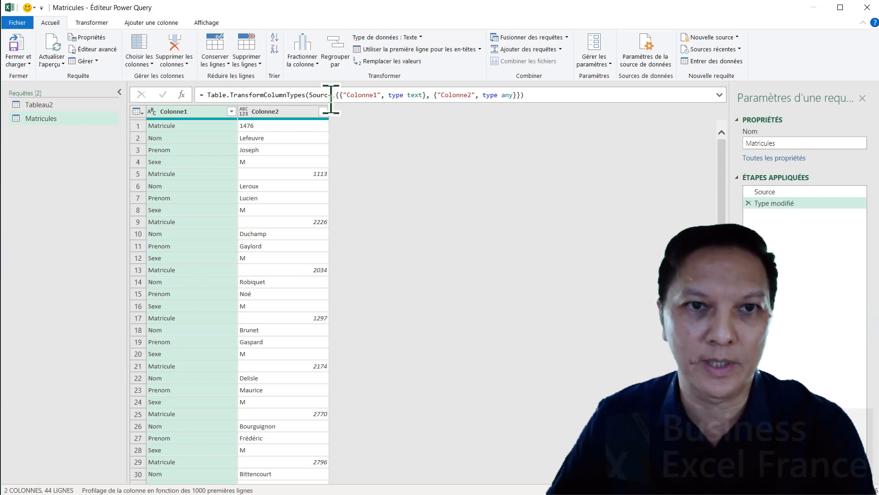
Add a conditional column named Matricule that returns the Colonne2 value where Colonne1 equals "Matricule"
{"action": "left_click", "coordinate": [160, 25]}
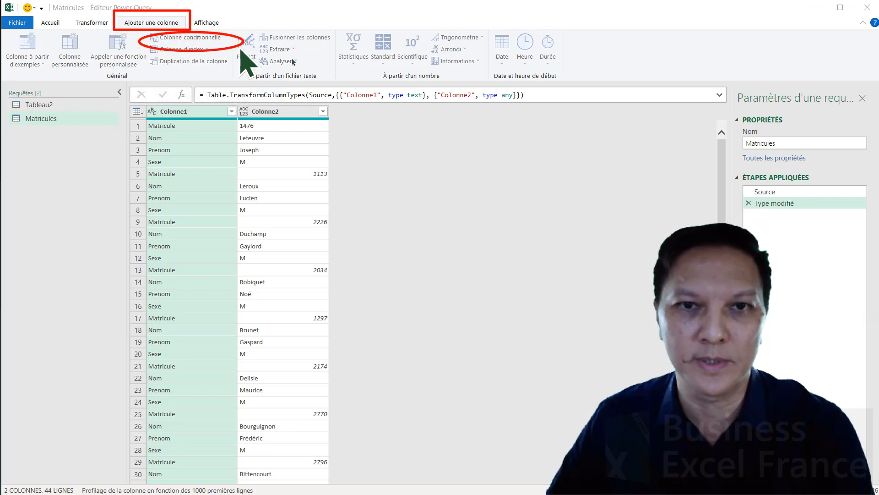
{"action": "mouse_move", "coordinate": [223, 477]}
{"action": "left_mouse_down"}
{"action": "mouse_move", "coordinate": [600, 238]}
{"action": "mouse_move", "coordinate": [555, 219]}
{"action": "left_mouse_up"}
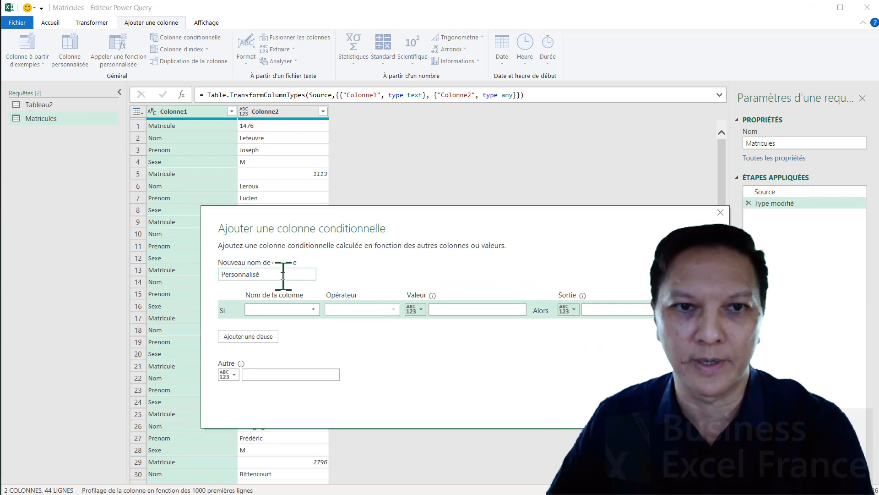
{"action": "double_click", "coordinate": [262, 273]}
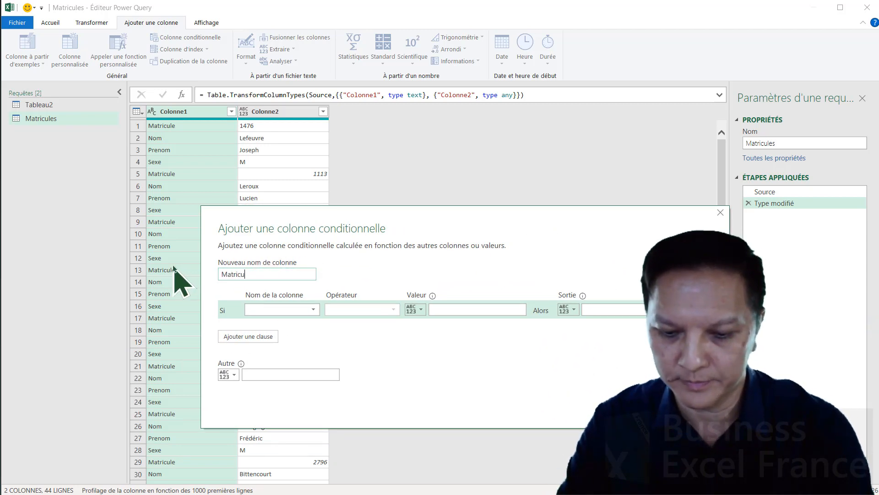
{"action": "left_click", "coordinate": [270, 310]}
{"action": "left_click", "coordinate": [275, 323]}
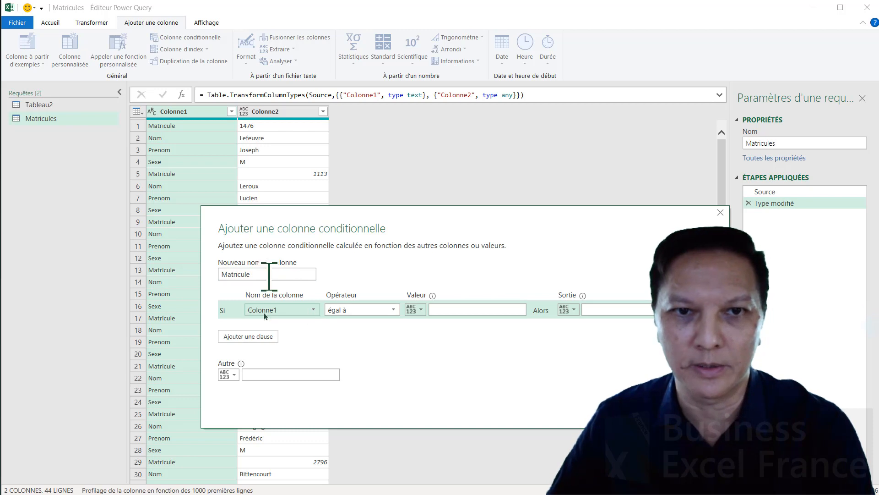
{"action": "left_click", "coordinate": [453, 310]}
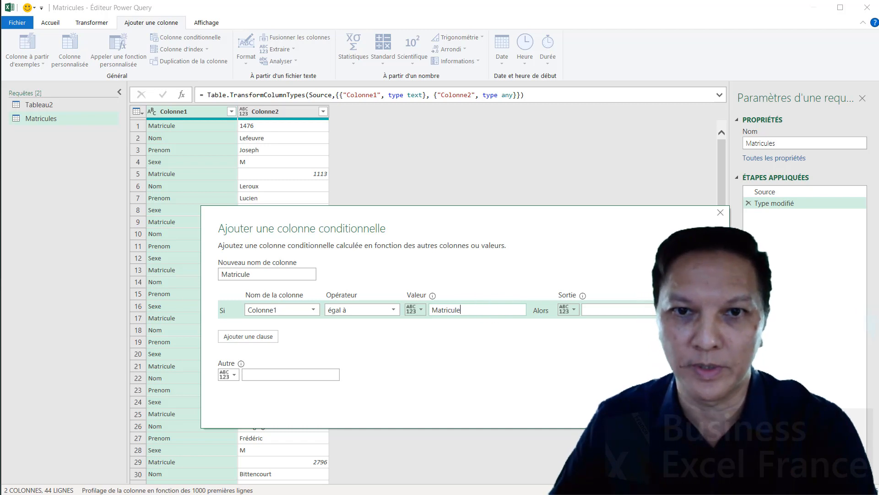
{"action": "type", "text": "Matricule"}
{"action": "left_click", "coordinate": [570, 309]}
{"action": "left_click", "coordinate": [589, 335]}
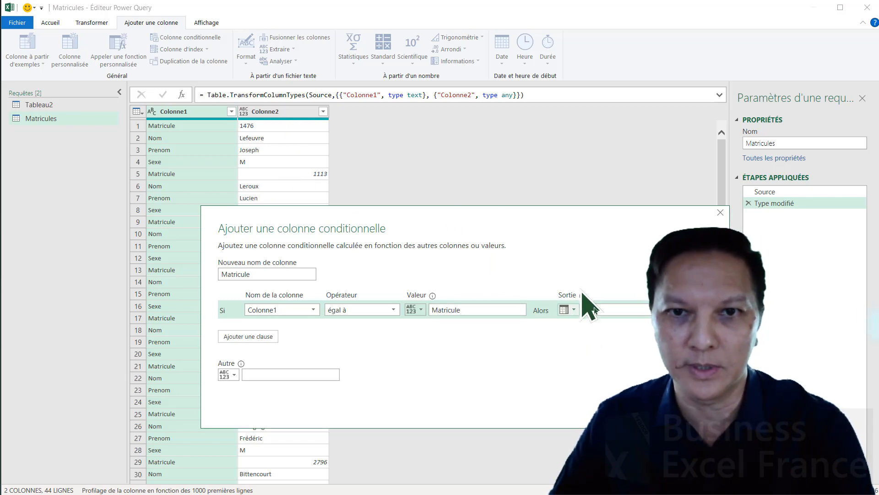
{"action": "left_click", "coordinate": [610, 310]}
{"action": "left_click", "coordinate": [608, 337]}
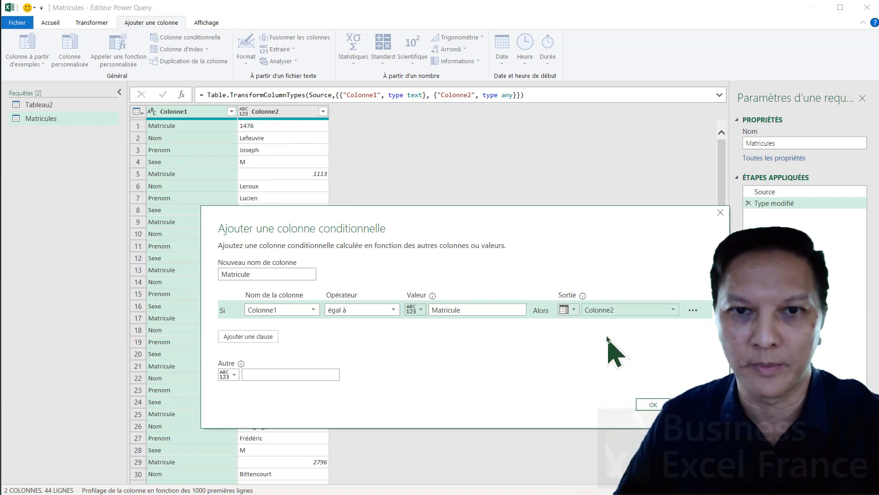
{"action": "left_click", "coordinate": [652, 404]}
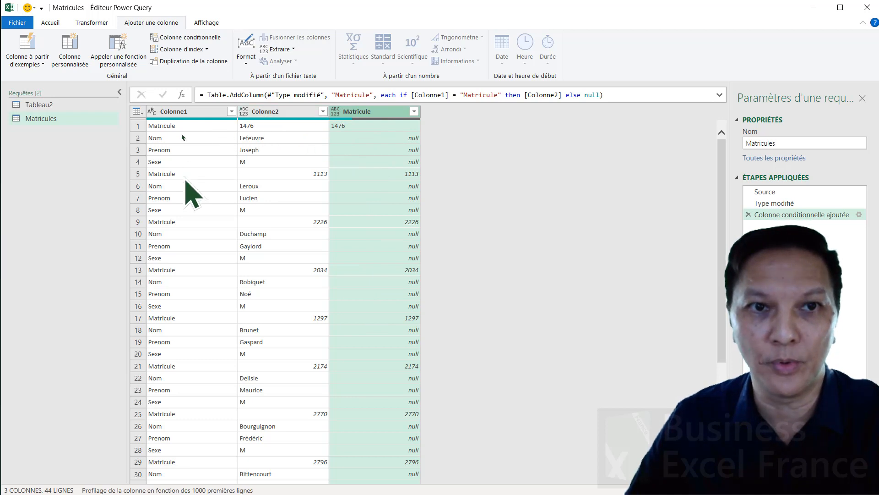
Add a conditional column named Nom that returns the Colonne2 value where Colonne1 equals "Nom"
{"action": "left_click", "coordinate": [191, 41]}
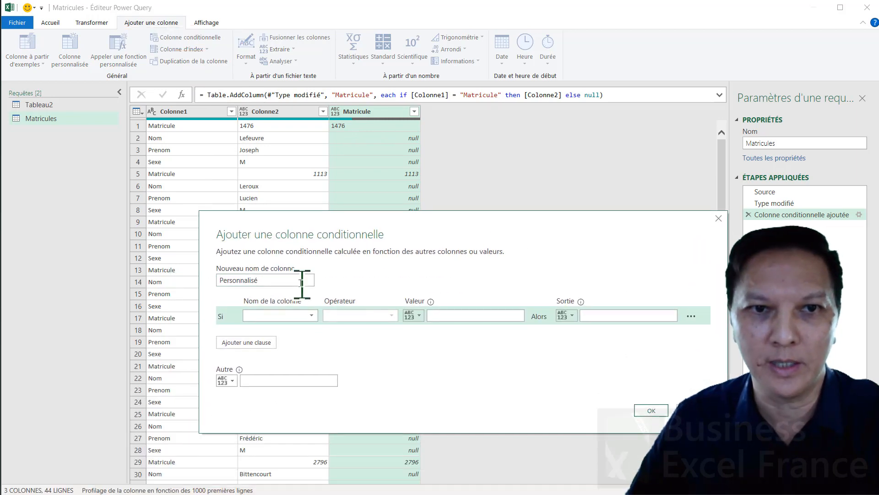
{"action": "left_click_drag", "start_coordinate": [294, 280], "coordinate": [206, 283]}
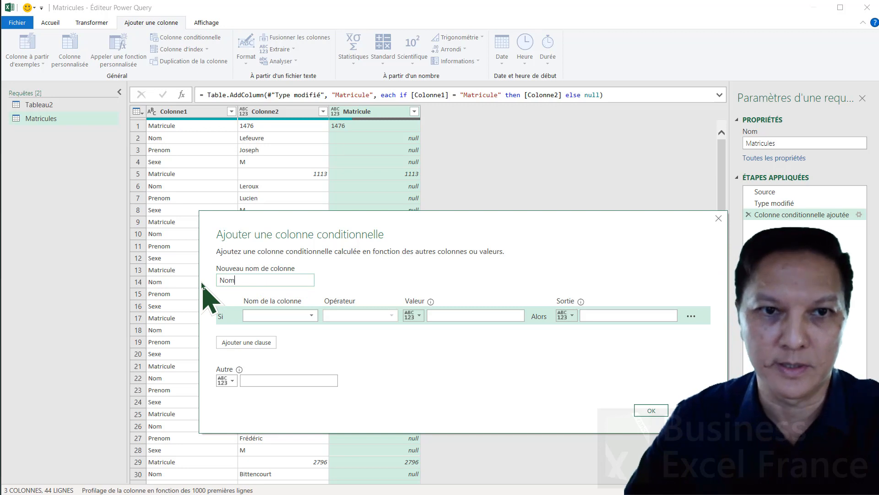
{"action": "left_click", "coordinate": [274, 317]}
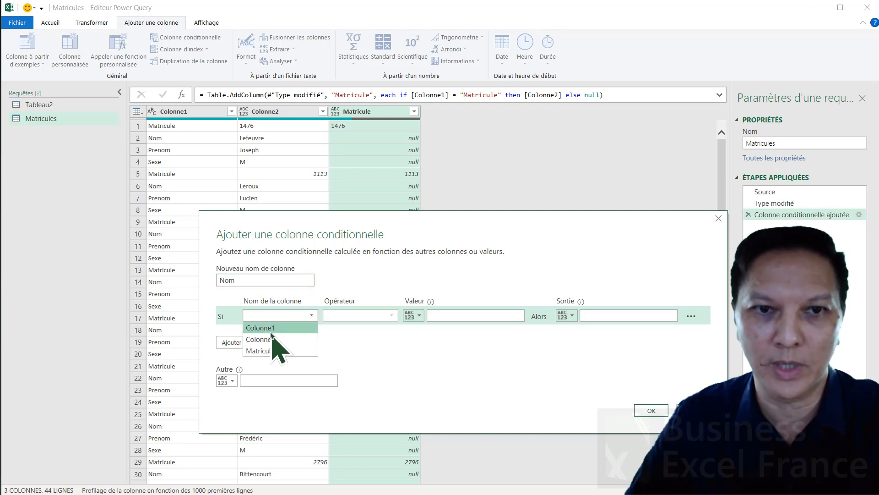
{"action": "left_click", "coordinate": [271, 330]}
{"action": "left_click", "coordinate": [464, 316]}
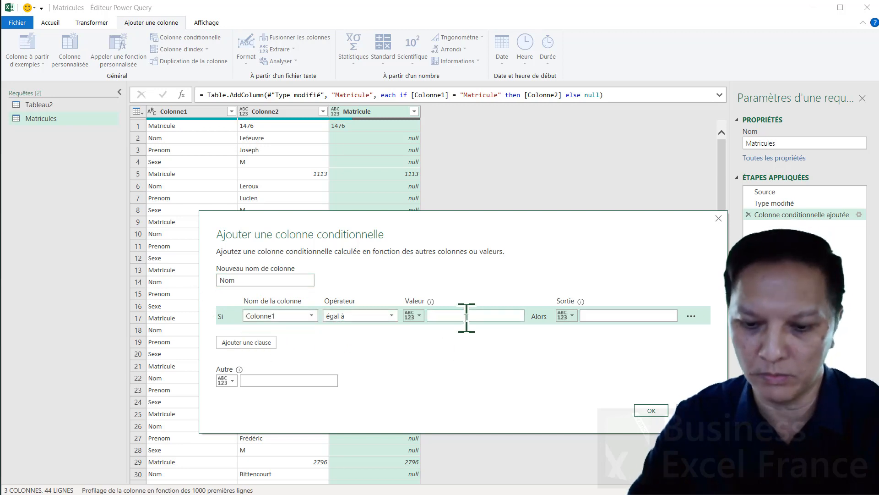
{"action": "left_click", "coordinate": [568, 316]}
{"action": "left_click", "coordinate": [575, 339]}
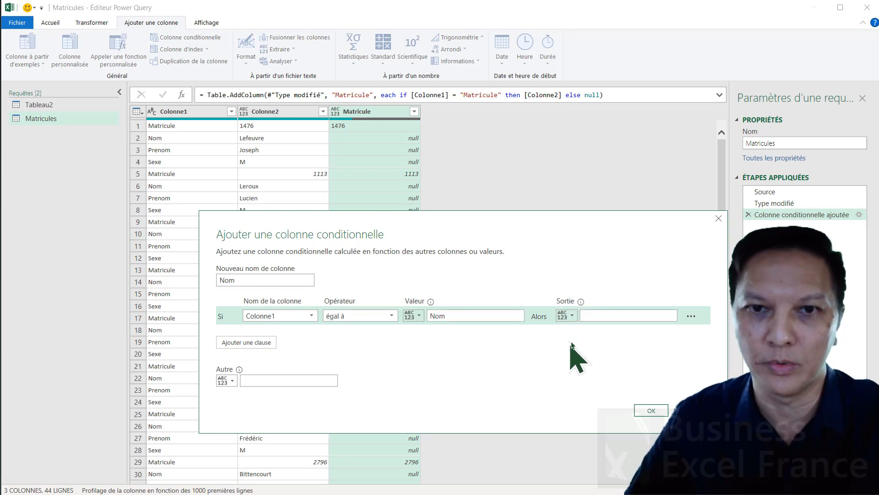
{"action": "left_click", "coordinate": [612, 317]}
{"action": "left_click", "coordinate": [644, 351]}
{"action": "left_click", "coordinate": [627, 316]}
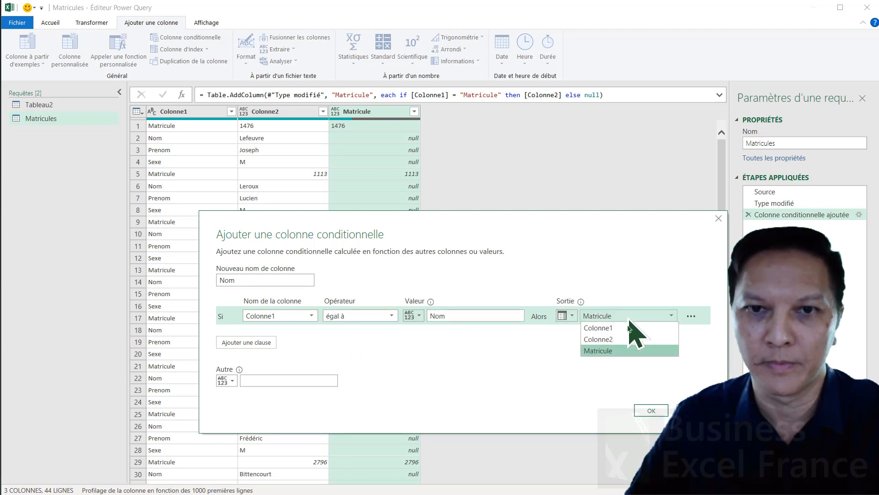
{"action": "left_click", "coordinate": [622, 339]}
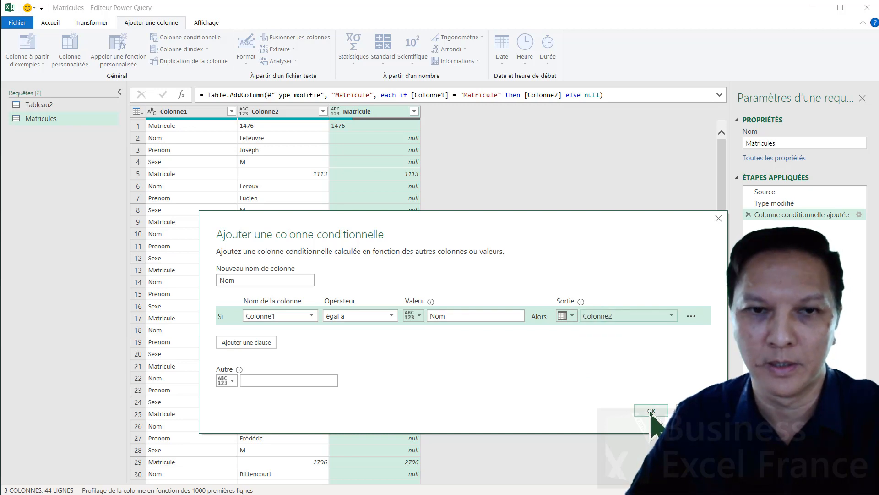
{"action": "left_click", "coordinate": [650, 411]}
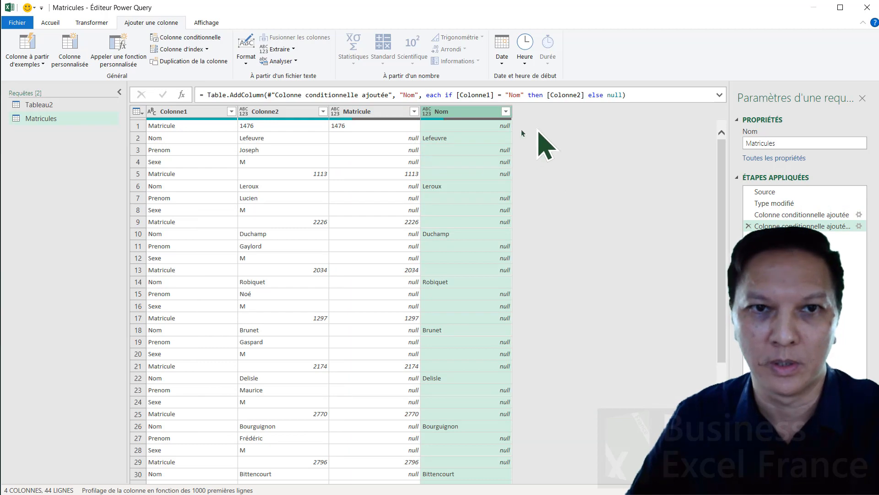
Add a conditional column named Prenom that returns the Colonne2 value where Colonne1 equals "Prenom"
{"action": "left_click", "coordinate": [196, 40]}
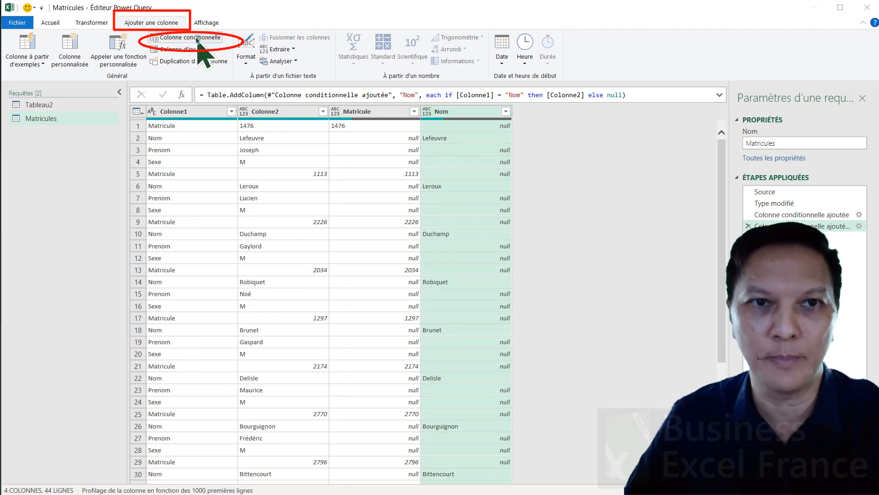
{"action": "left_click_drag", "start_coordinate": [205, 484], "coordinate": [567, 261]}
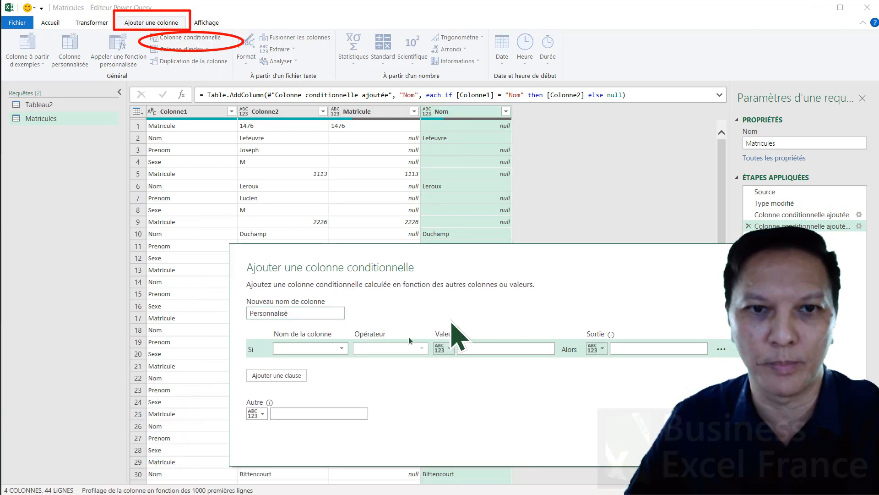
{"action": "left_click", "coordinate": [321, 315]}
{"action": "double_click", "coordinate": [310, 316]}
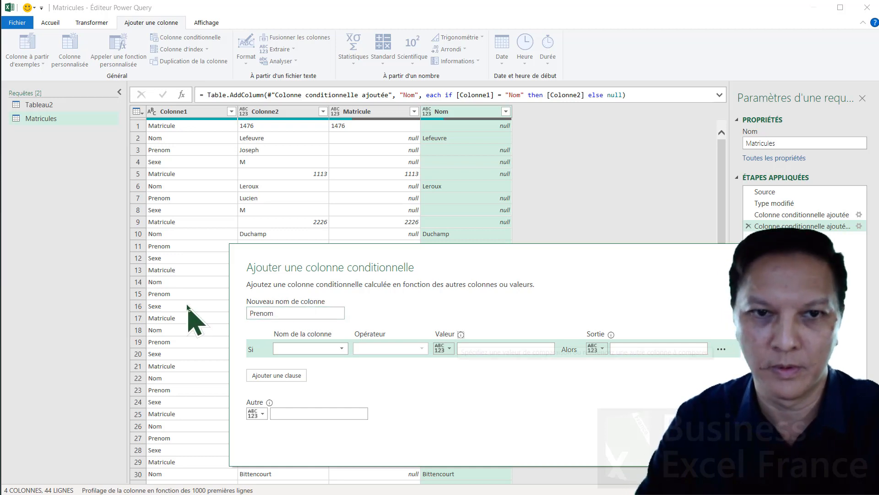
{"action": "left_click", "coordinate": [303, 349]}
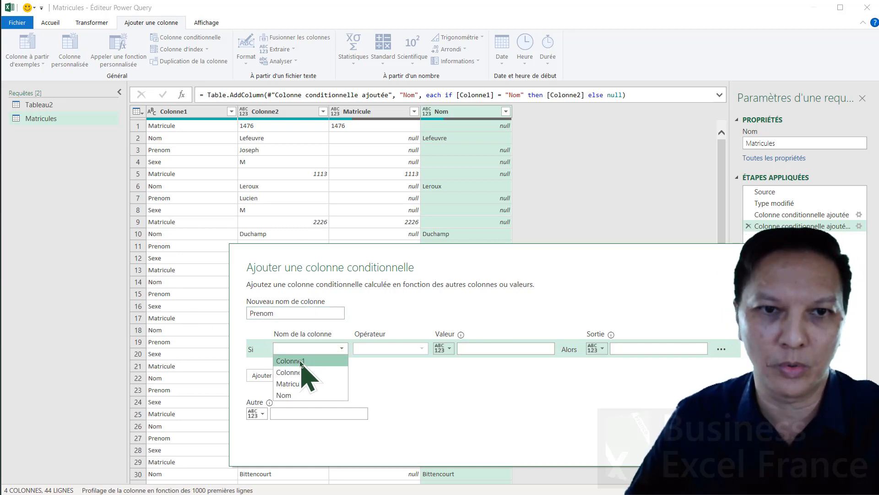
{"action": "left_click", "coordinate": [302, 362]}
{"action": "left_click", "coordinate": [498, 349]}
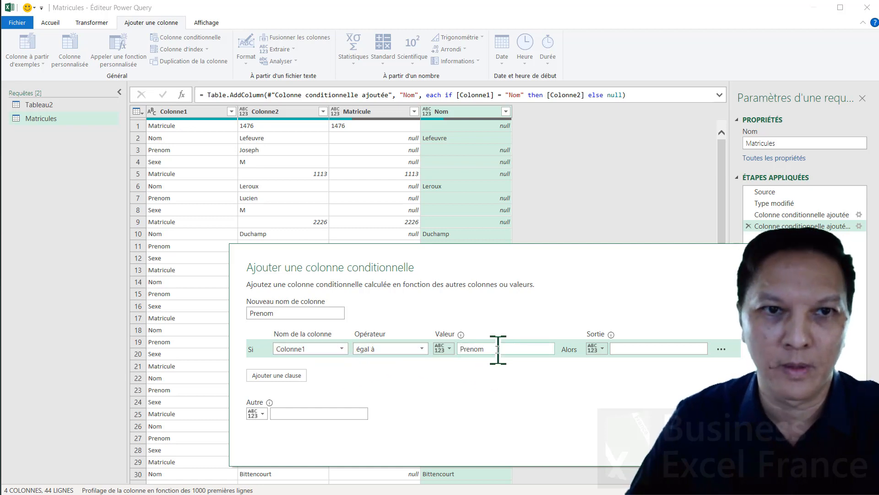
{"action": "left_click", "coordinate": [601, 348]}
{"action": "left_click", "coordinate": [614, 372]}
{"action": "left_click", "coordinate": [654, 349]}
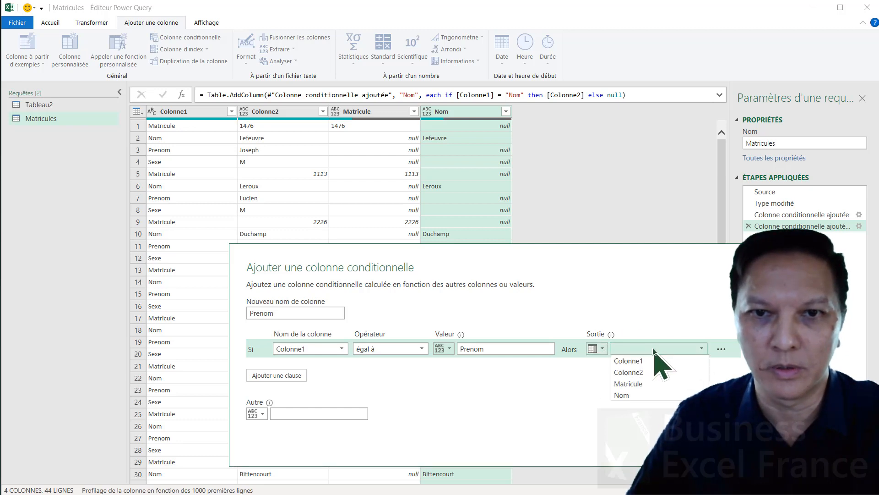
{"action": "left_click", "coordinate": [624, 372]}
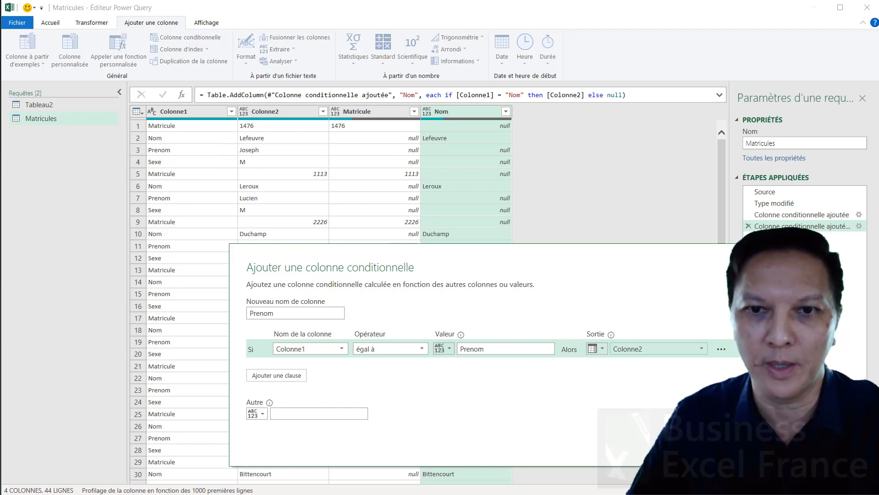
{"action": "left_click", "coordinate": [688, 445]}
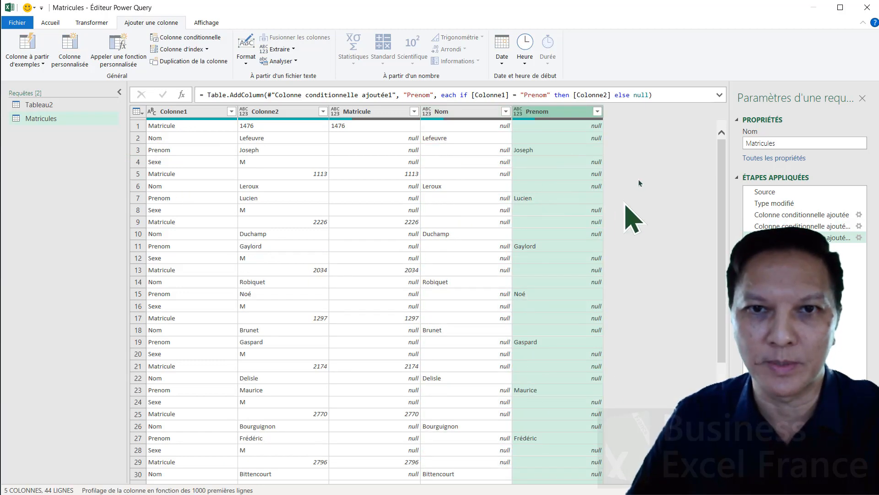
Add a conditional column named Sexe that returns the Colonne2 value where Colonne1 equals "Sexe"
{"action": "left_click", "coordinate": [174, 39]}
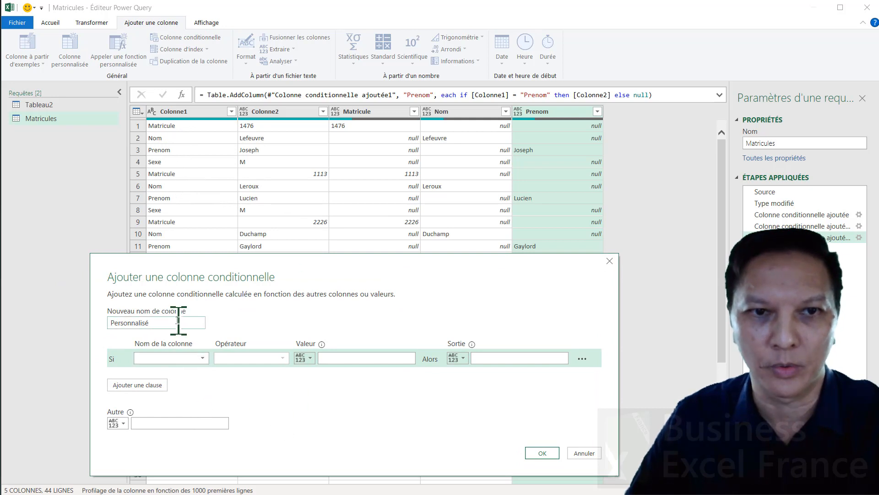
{"action": "left_click_drag", "start_coordinate": [177, 322], "coordinate": [84, 322]}
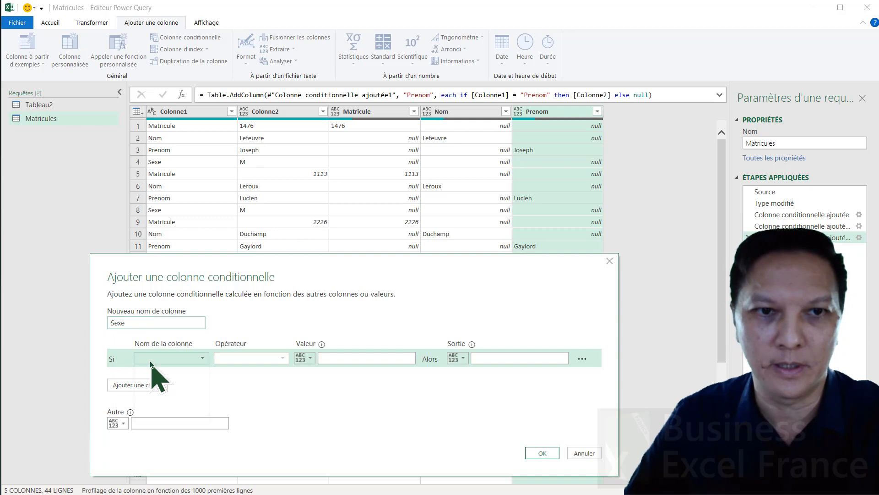
{"action": "left_click", "coordinate": [165, 358]}
{"action": "left_click", "coordinate": [185, 368]}
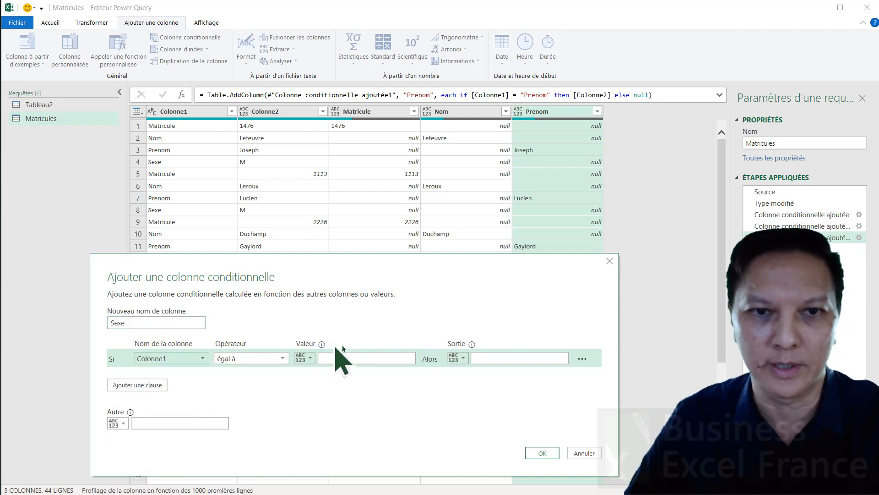
{"action": "left_click", "coordinate": [349, 359]}
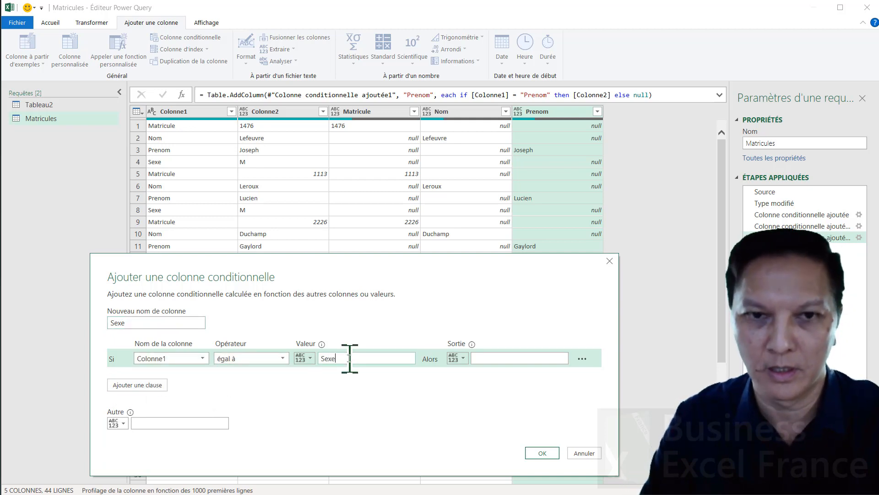
{"action": "left_click", "coordinate": [517, 359]}
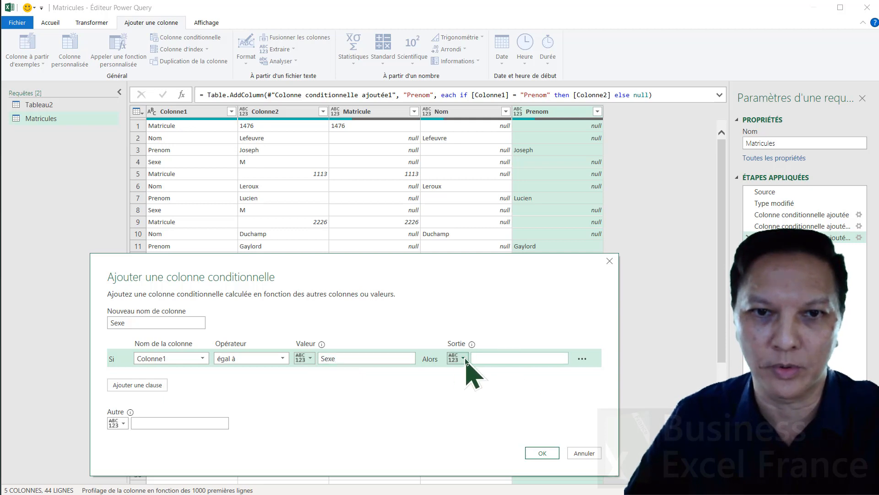
{"action": "left_click", "coordinate": [463, 358]}
{"action": "left_click", "coordinate": [472, 382]}
{"action": "left_click", "coordinate": [500, 359]}
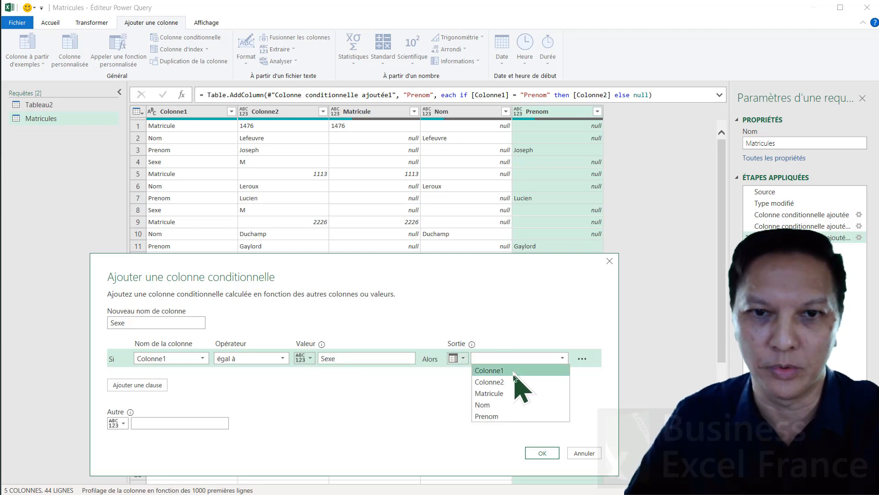
{"action": "left_click", "coordinate": [510, 381]}
{"action": "left_click", "coordinate": [543, 453]}
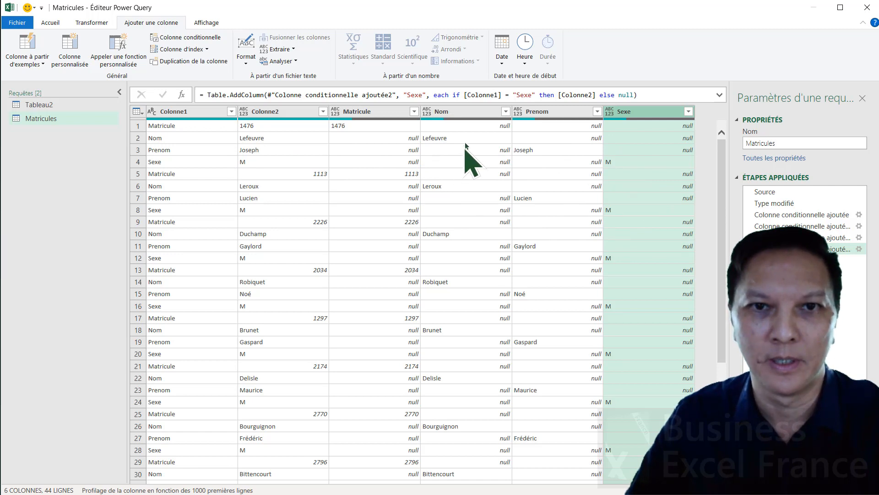
Fill the empty cells of the Nom, Prenom and Sexe columns upward
{"action": "left_click", "coordinate": [470, 114]}
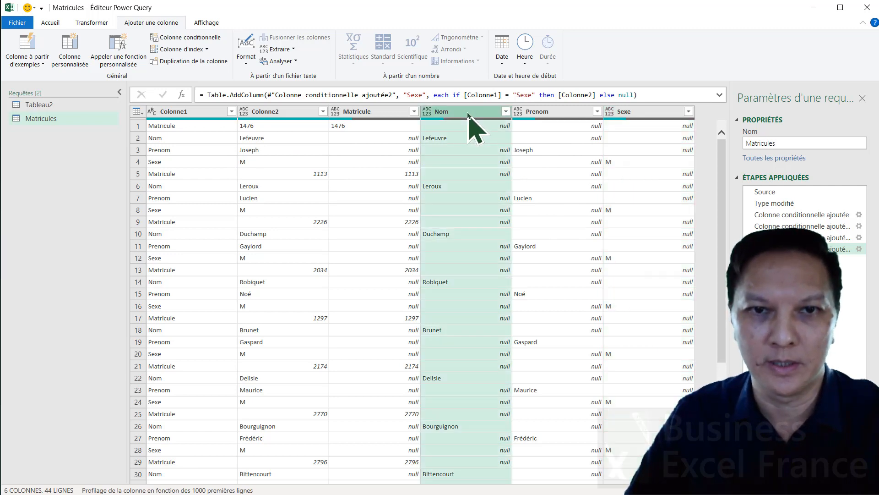
{"action": "left_click", "coordinate": [634, 115], "text": "shift"}
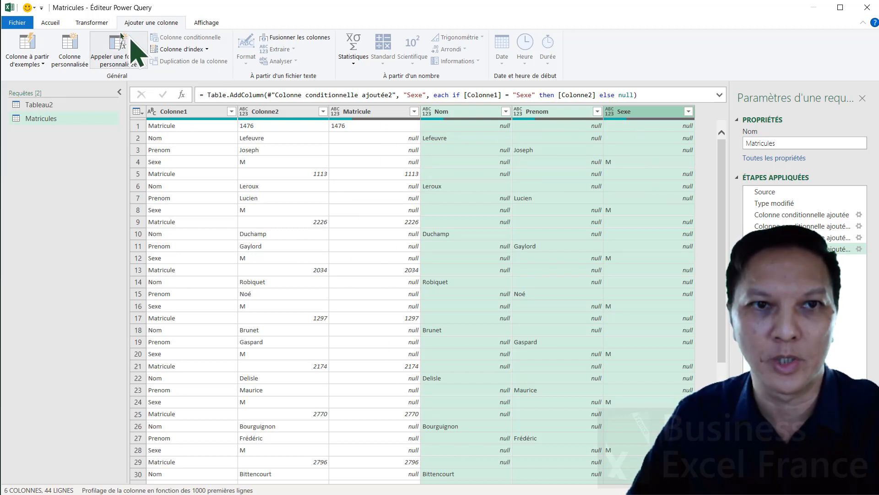
{"action": "left_click", "coordinate": [99, 24]}
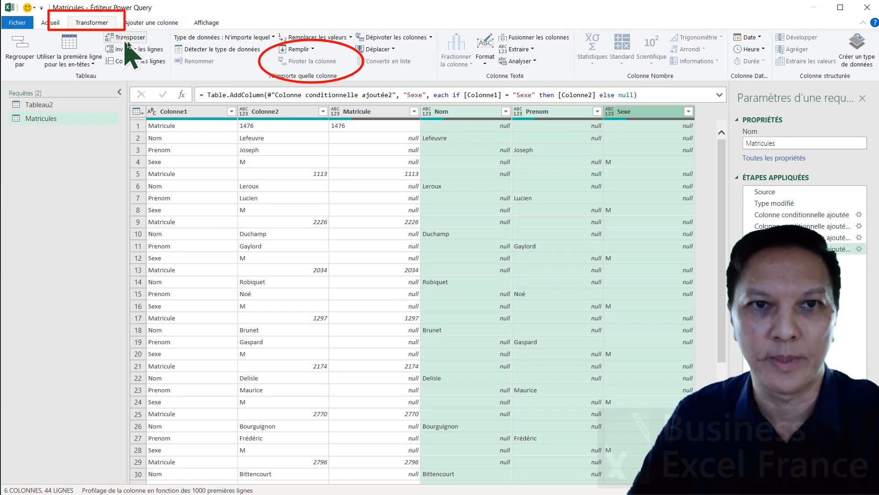
{"action": "left_click", "coordinate": [311, 51]}
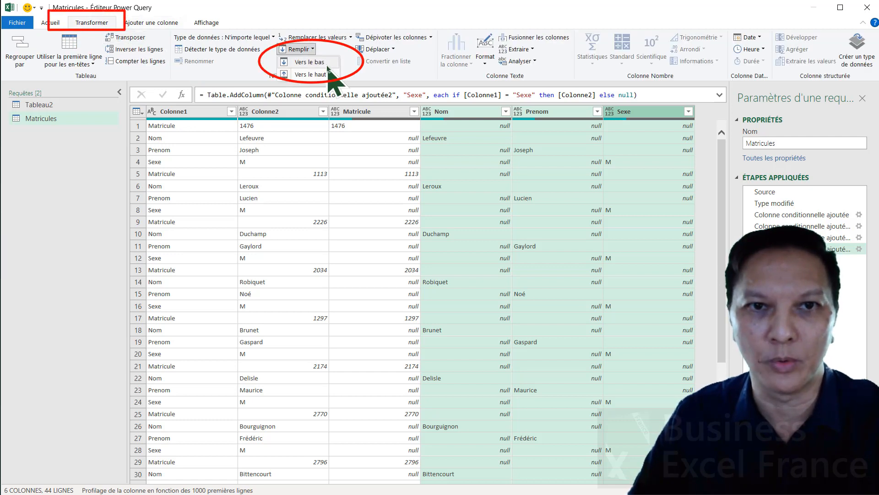
{"action": "left_click", "coordinate": [310, 74]}
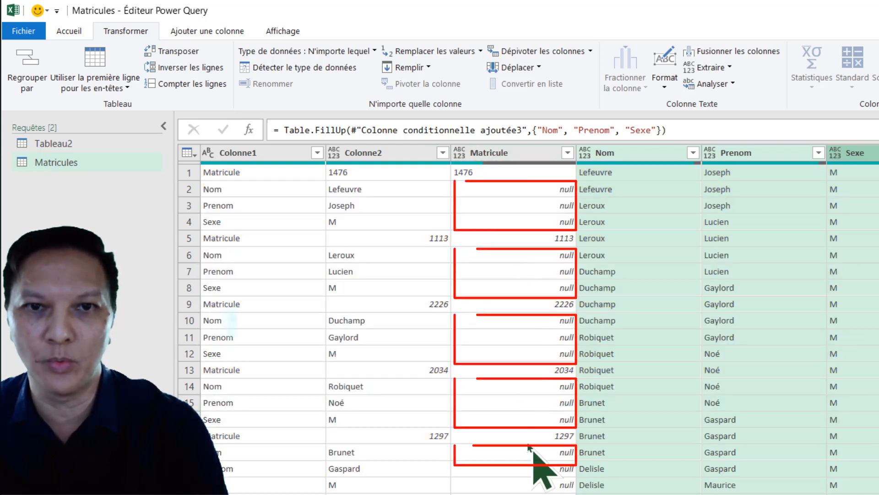
Filter the null rows out of the Matricule column and set its data type to whole number
{"action": "left_click", "coordinate": [568, 153]}
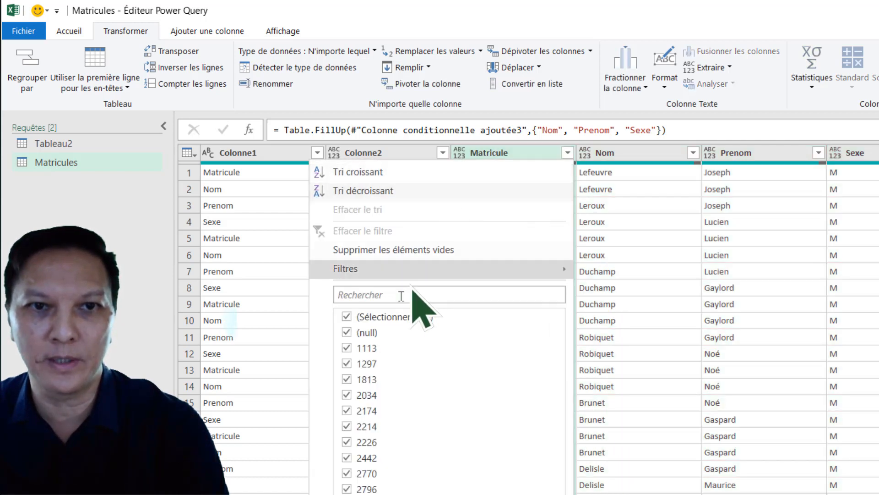
{"action": "left_click", "coordinate": [346, 333]}
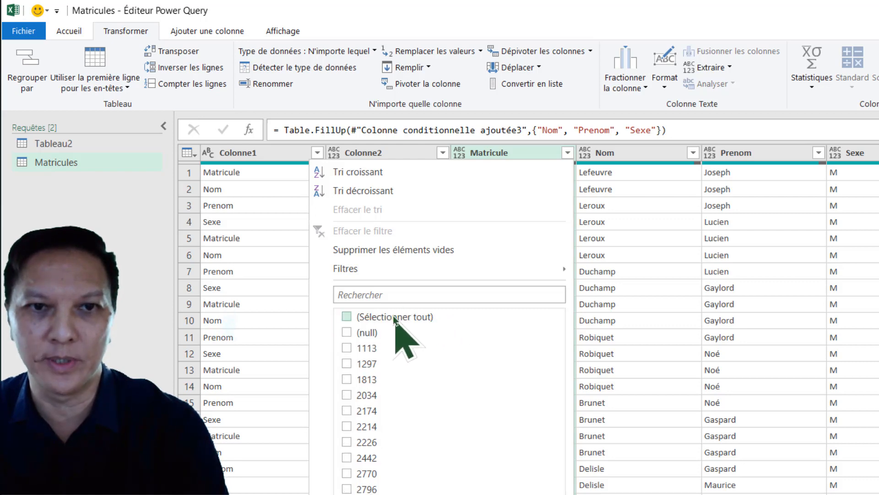
{"action": "left_click", "coordinate": [347, 332]}
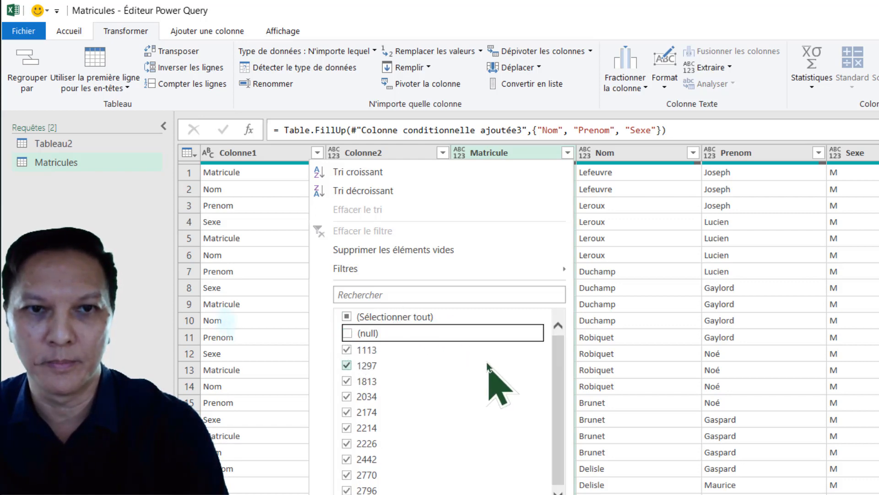
{"action": "left_click", "coordinate": [477, 494]}
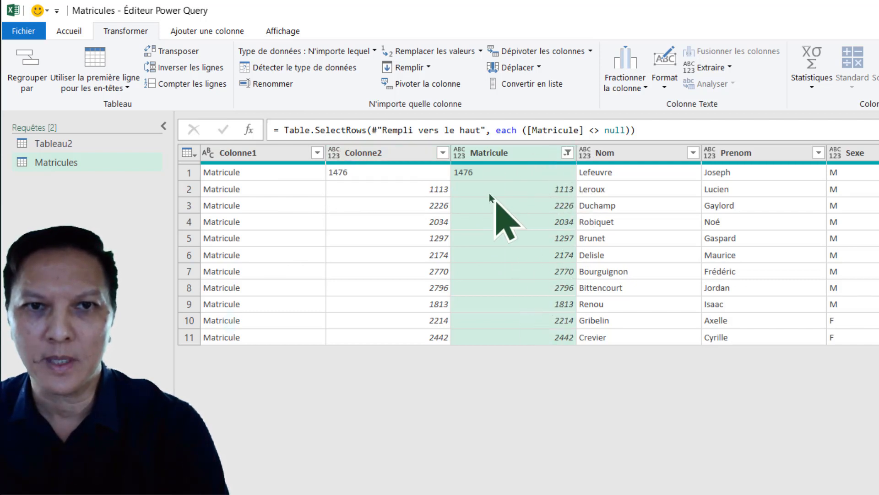
{"action": "left_click", "coordinate": [459, 152]}
{"action": "left_click", "coordinate": [524, 204]}
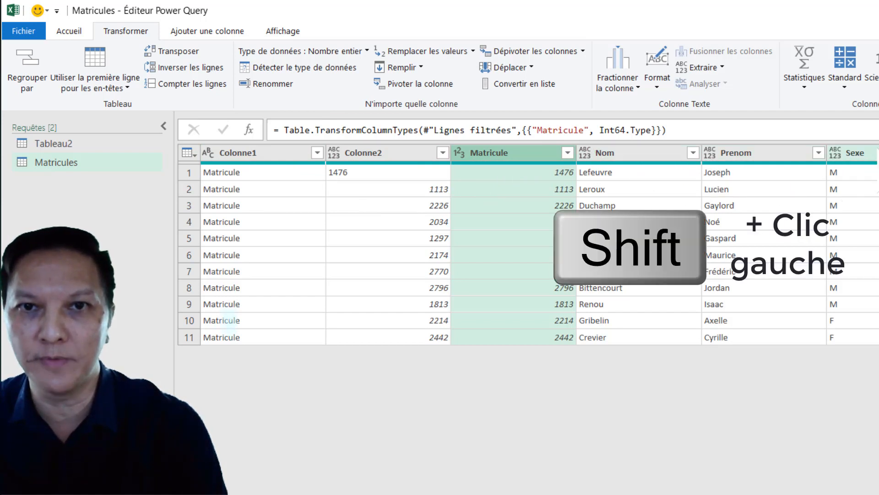
Remove all columns except Matricule, Nom, Prenom and Sexe
{"action": "left_click", "coordinate": [877, 156], "text": "shift"}
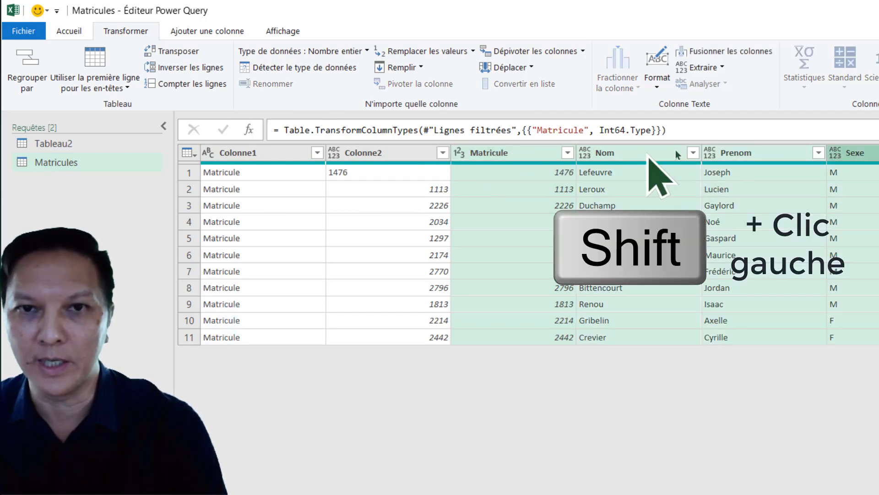
{"action": "right_click", "coordinate": [636, 156]}
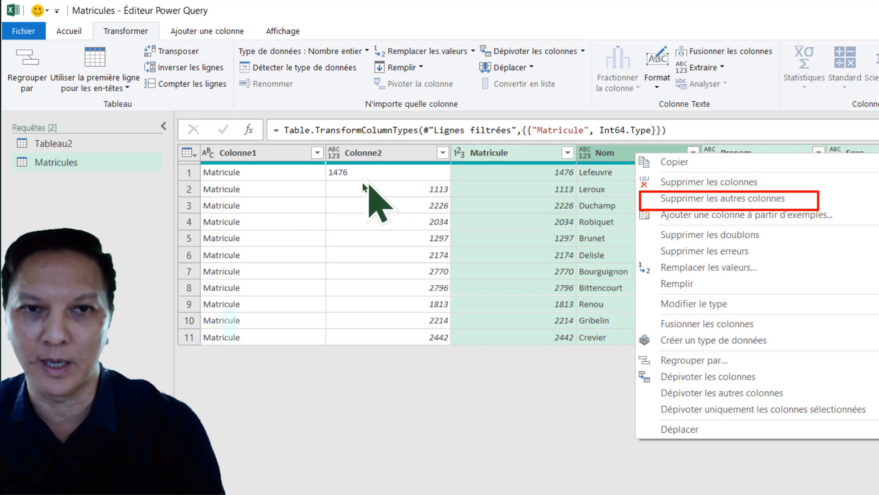
{"action": "left_click", "coordinate": [772, 200]}
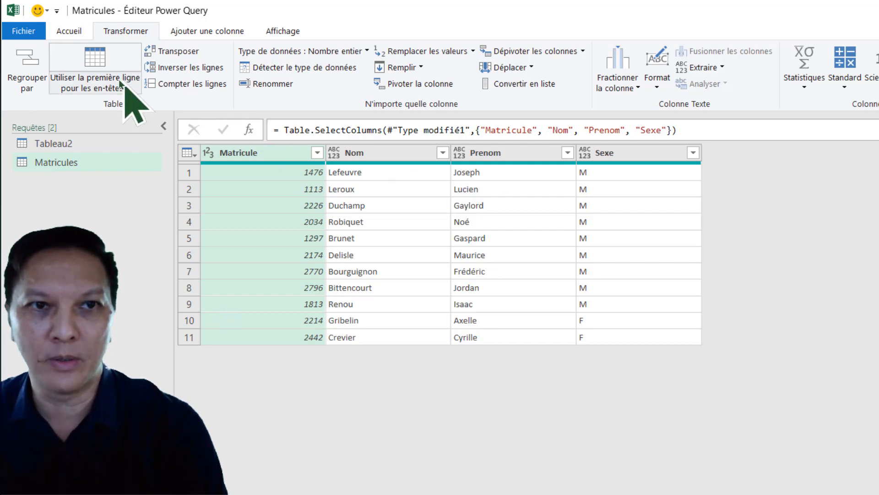
Close the query editor and load the Matricules query as a table into cell D2 of the existing worksheet Feuil2
{"action": "left_click", "coordinate": [62, 30]}
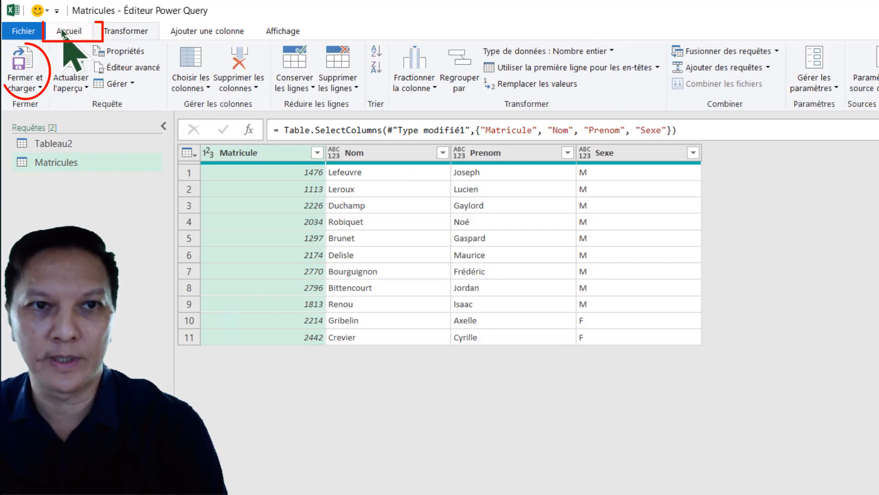
{"action": "left_click", "coordinate": [41, 87]}
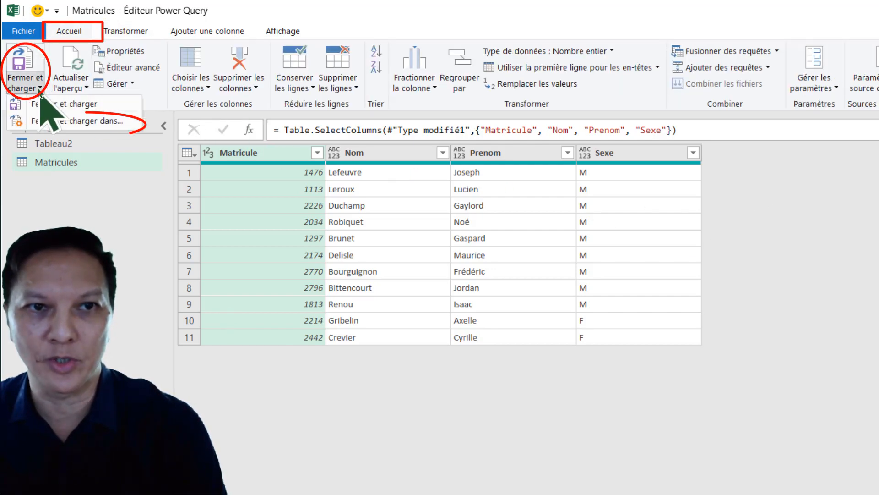
{"action": "left_click", "coordinate": [87, 130]}
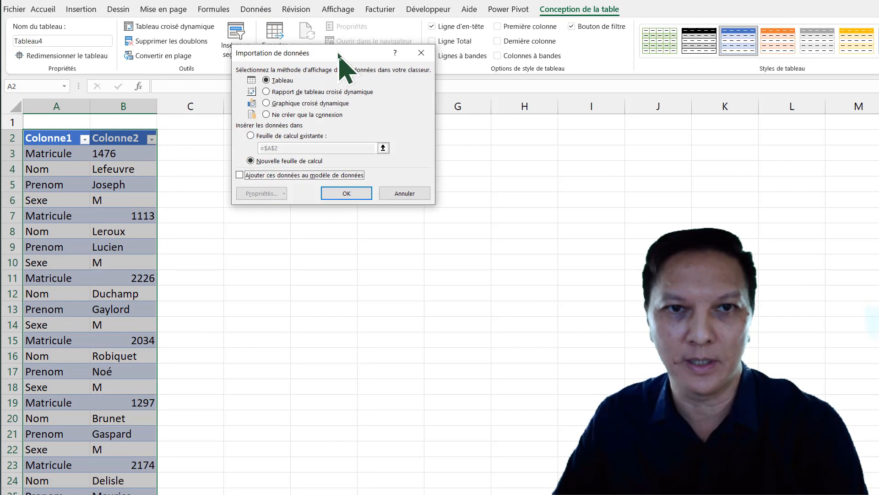
{"action": "left_click_drag", "start_coordinate": [339, 56], "coordinate": [530, 55]}
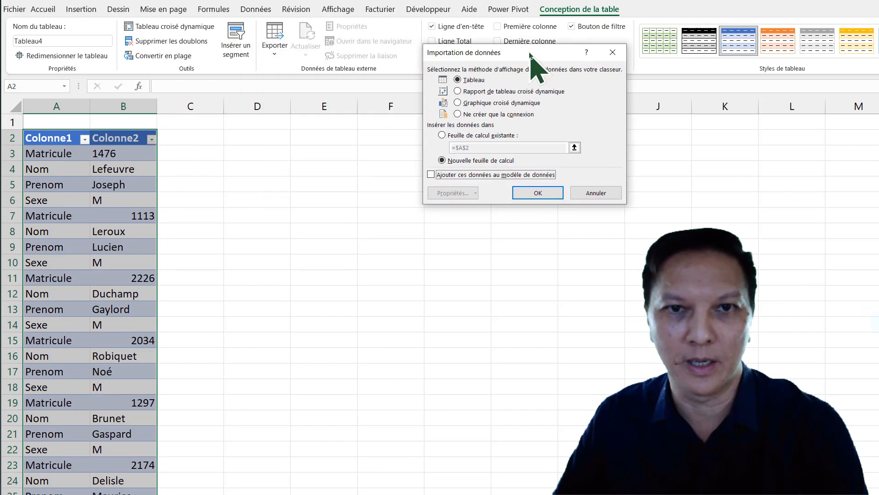
{"action": "left_click", "coordinate": [442, 135]}
{"action": "left_click", "coordinate": [234, 136]}
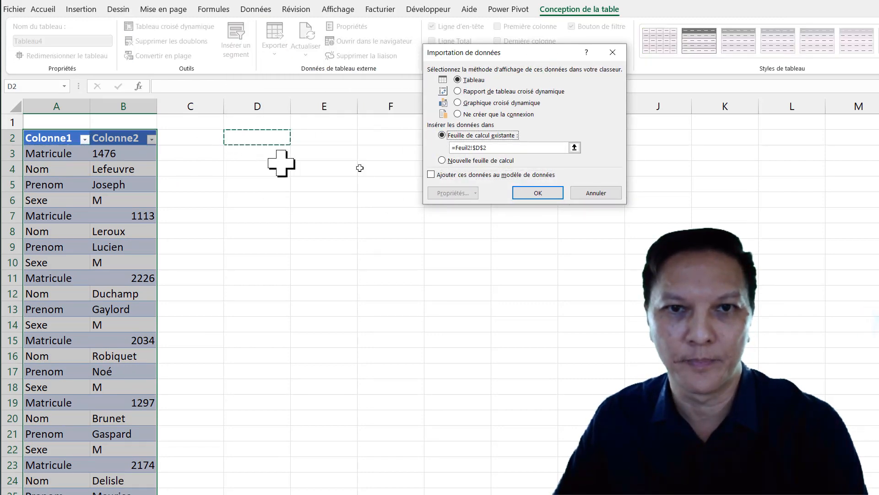
{"action": "left_click", "coordinate": [538, 193]}
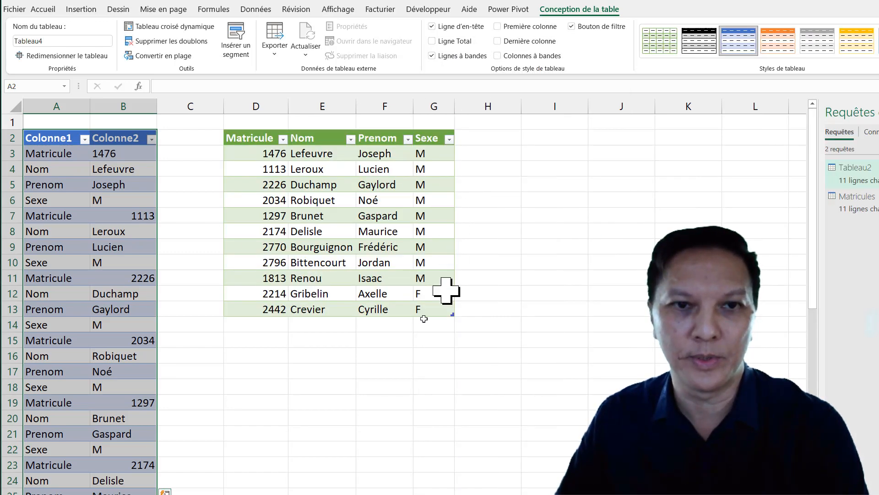
{"action": "left_click", "coordinate": [306, 325]}
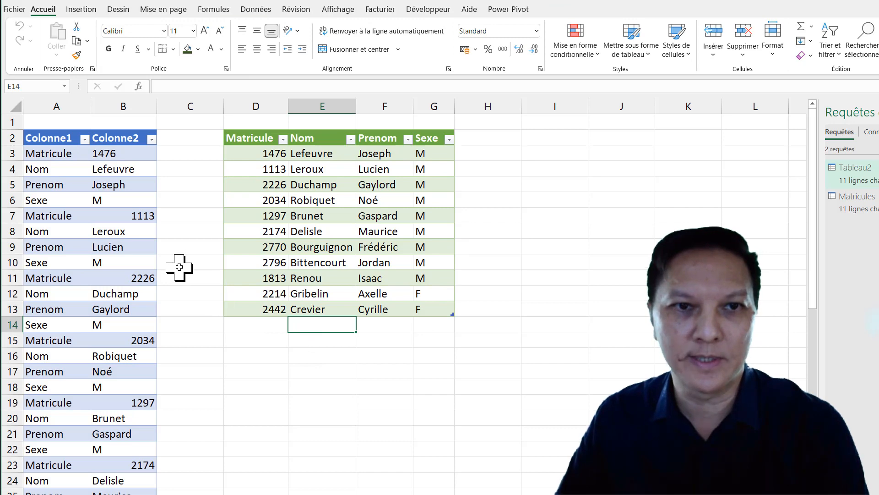
Copy the last four labels, Matricule to Sexe in A43:A46, into the empty rows below the source table, starting at A47
{"action": "scroll", "coordinate": [178, 268], "scroll_direction": "down", "scroll_amount": 13}
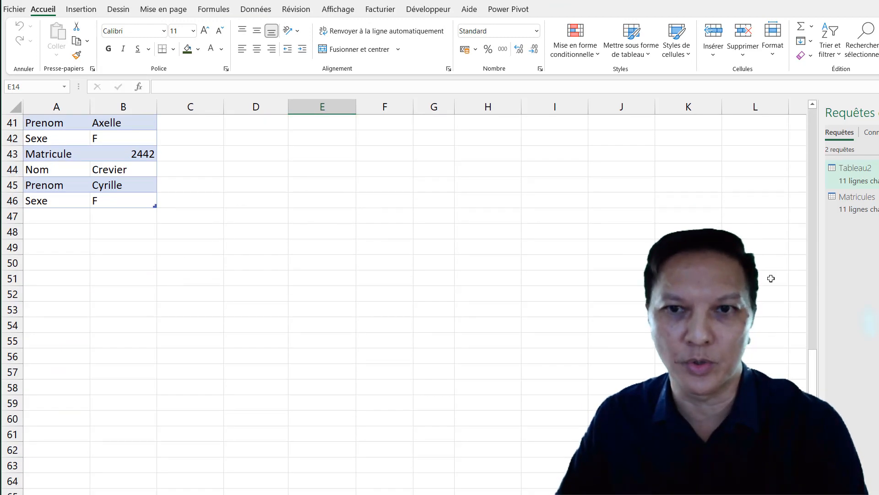
{"action": "left_click_drag", "start_coordinate": [817, 367], "coordinate": [813, 310]}
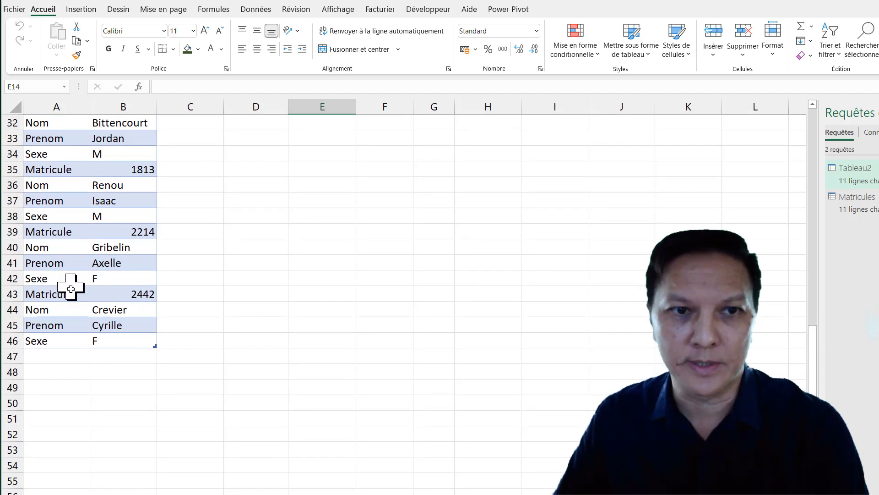
{"action": "left_click_drag", "start_coordinate": [71, 289], "coordinate": [75, 338]}
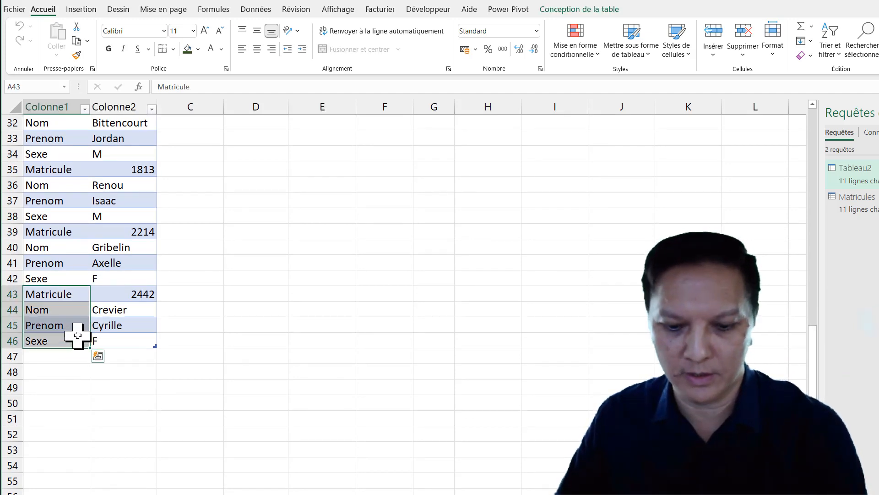
{"action": "key", "text": "ctrl+c"}
{"action": "left_click", "coordinate": [72, 356]}
{"action": "key", "text": "ctrl+v"}
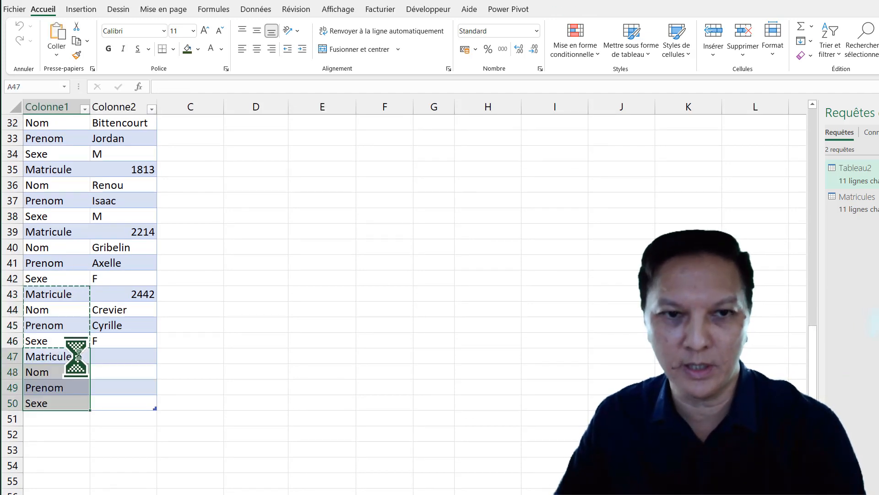
Fill in B47:B50 with the new employee's Matricule number, last name and first name, and F for Sexe
{"action": "left_click", "coordinate": [117, 356]}
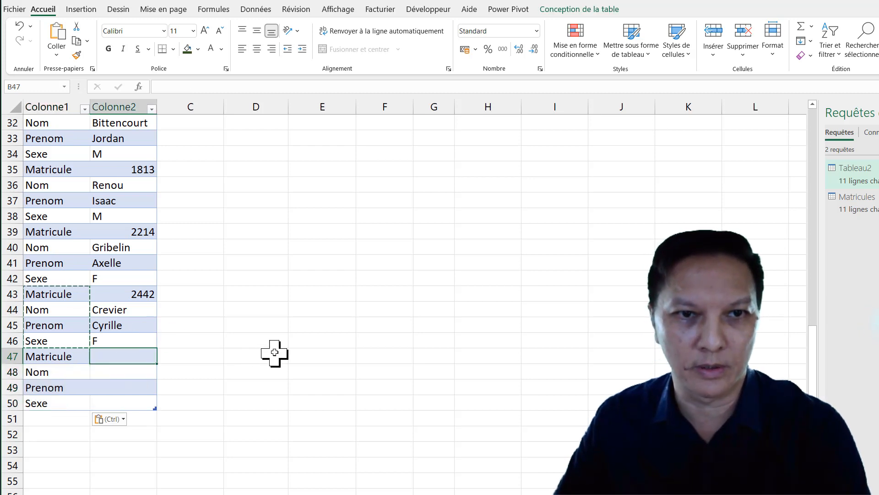
{"action": "type", "text": "3600"}
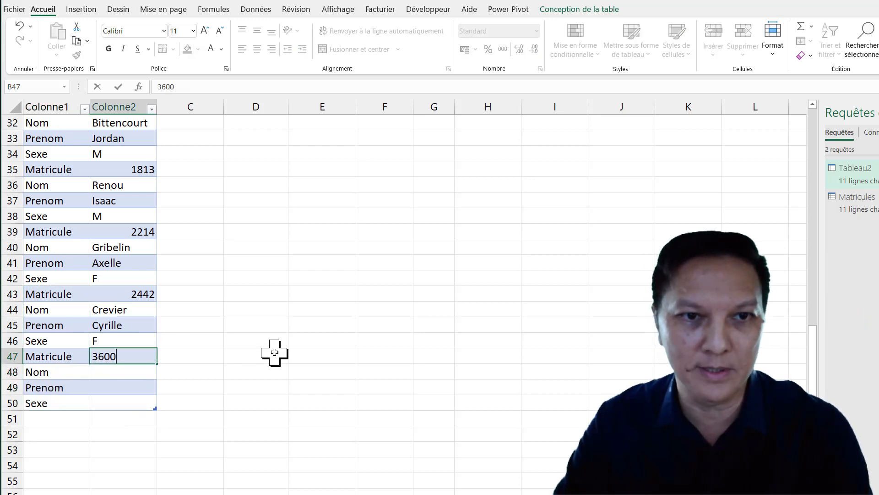
{"action": "key", "text": "Return"}
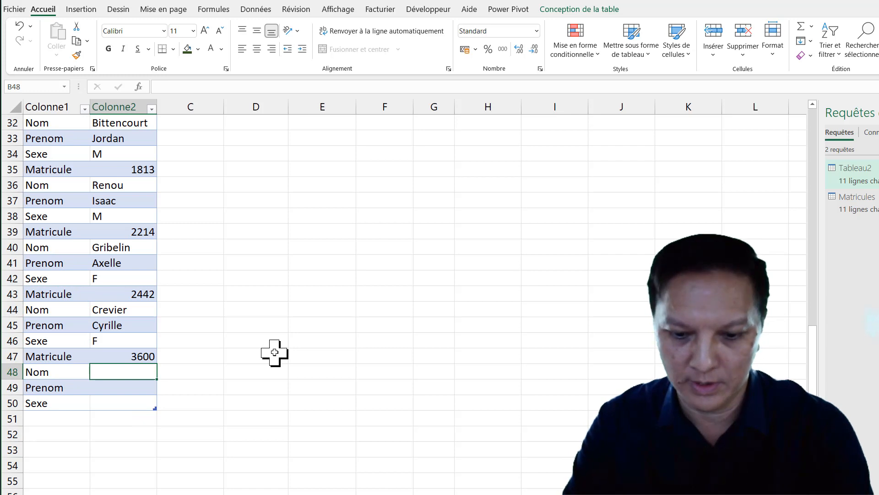
{"action": "type", "text": "Du"}
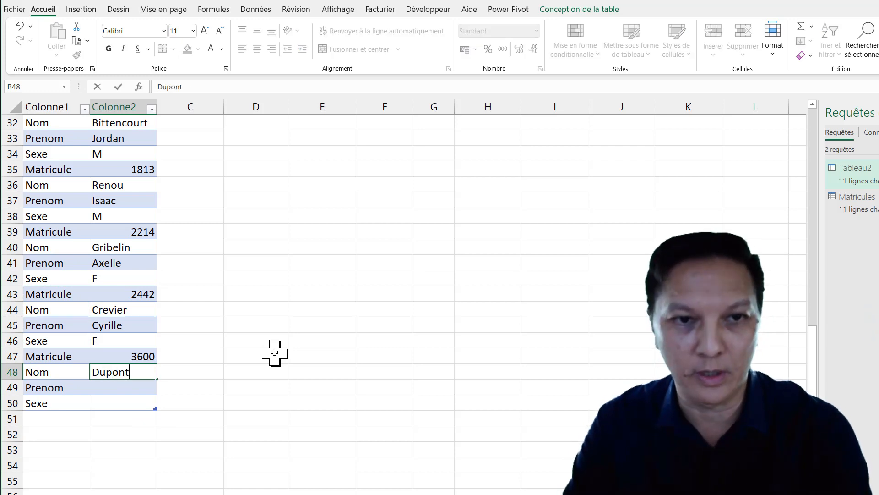
{"action": "type", "text": "pont"}
{"action": "key", "text": "Return"}
{"action": "type", "text": "Jeanne"}
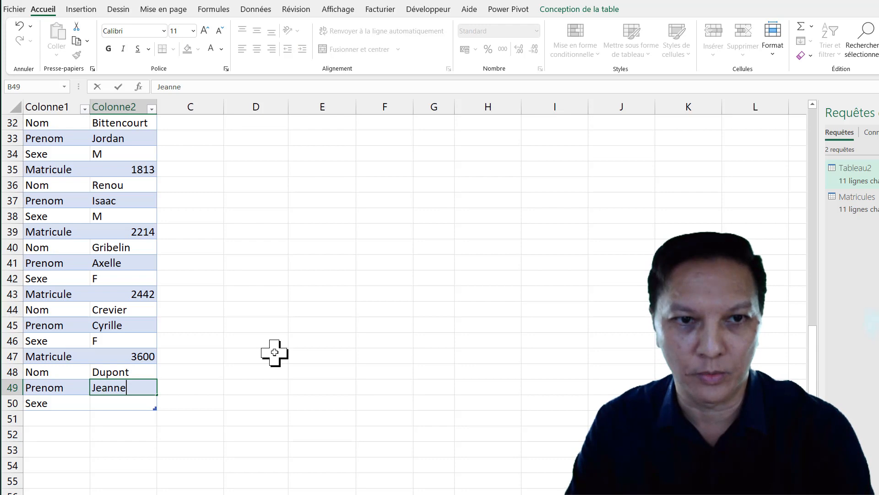
{"action": "key", "text": "Return"}
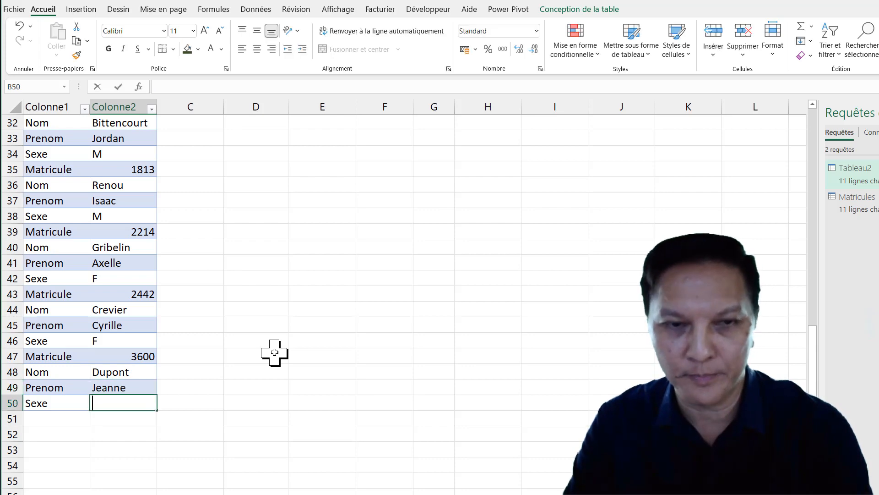
{"action": "type", "text": "F"}
{"action": "key", "text": "Up"}
Refresh all queries from within the loaded Matricules table to bring in the new employee's record
{"action": "scroll", "coordinate": [277, 355], "scroll_direction": "up", "scroll_amount": 7}
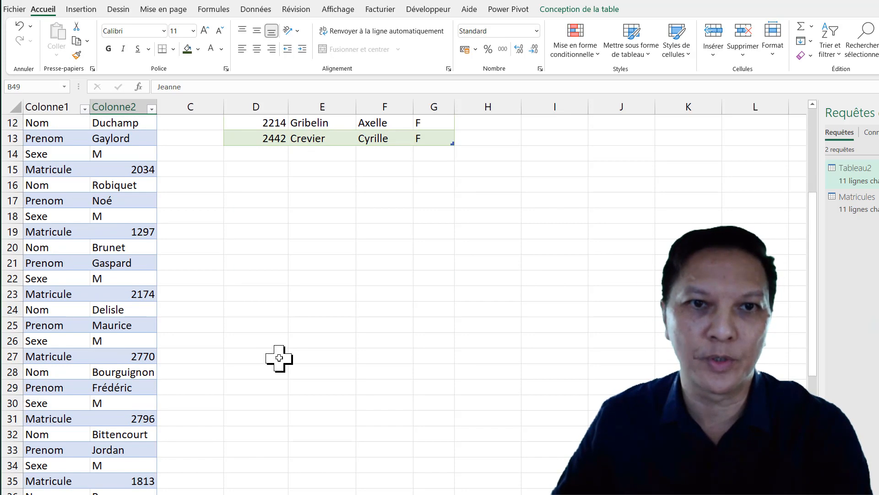
{"action": "scroll", "coordinate": [279, 358], "scroll_direction": "up", "scroll_amount": 4}
{"action": "left_click", "coordinate": [330, 202]}
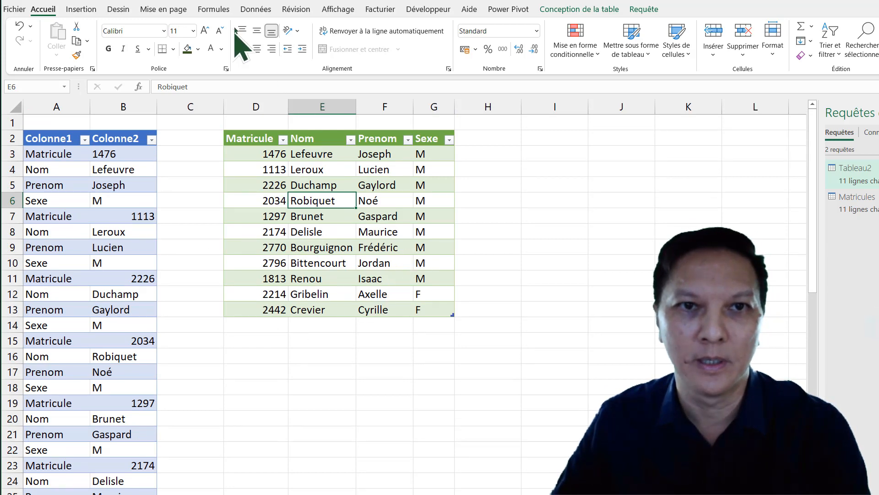
{"action": "left_click", "coordinate": [257, 11]}
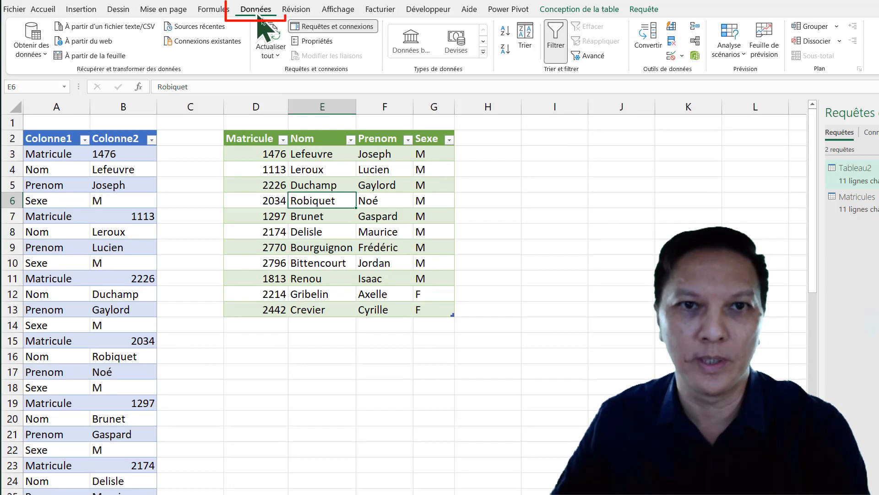
{"action": "left_click", "coordinate": [273, 41]}
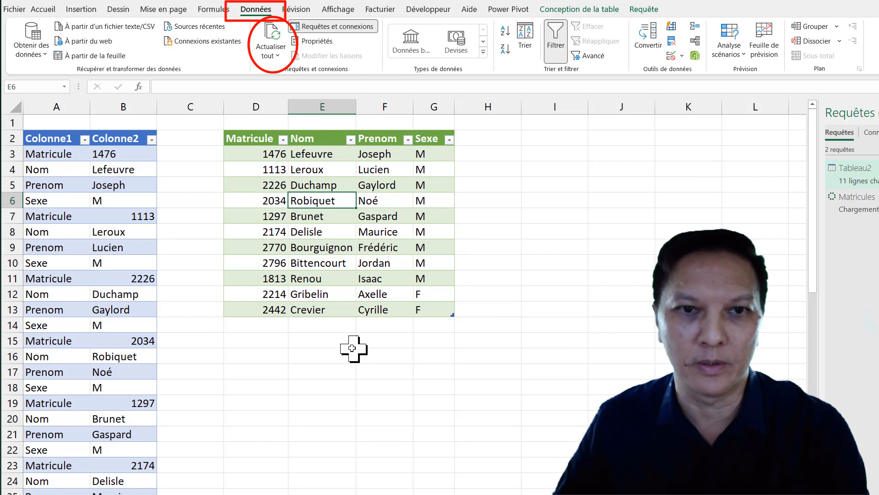